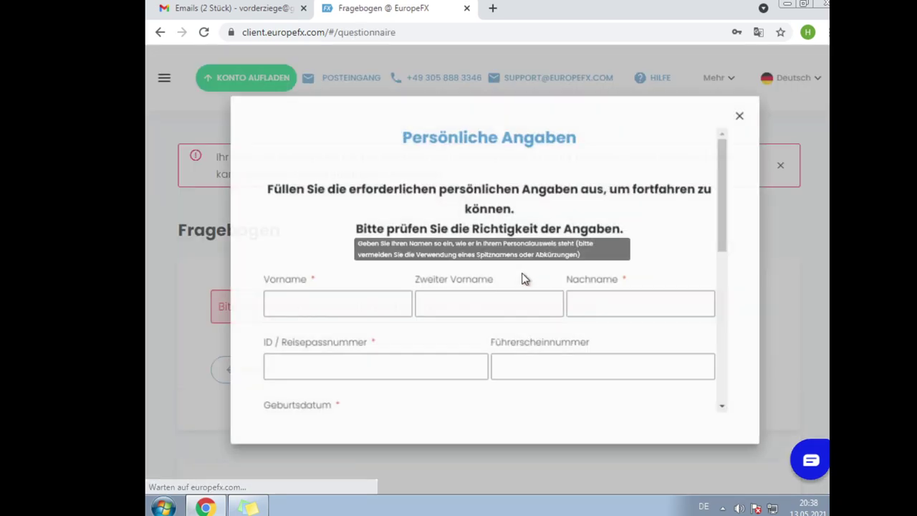
- Enter the person's first name, middle name and last name in Vorname, Zweiter Vorname and Nachname
left_click(335, 316)
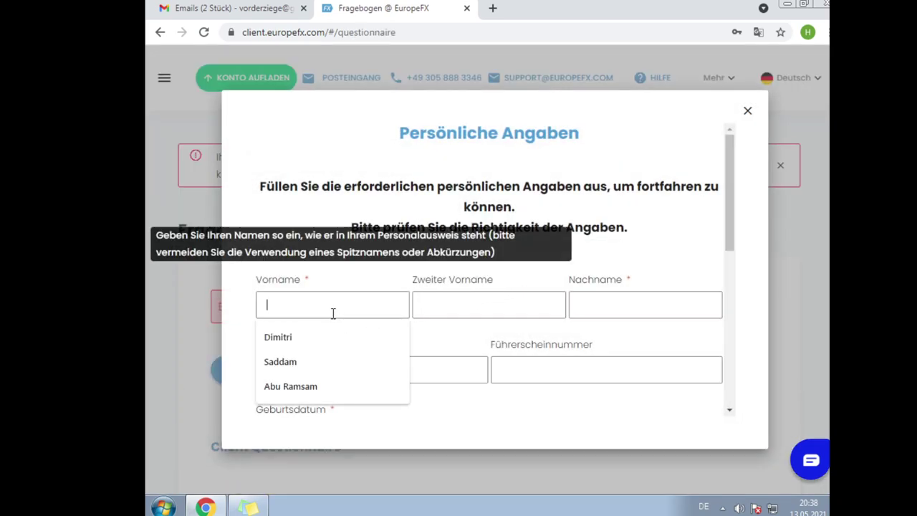
key("Tab")
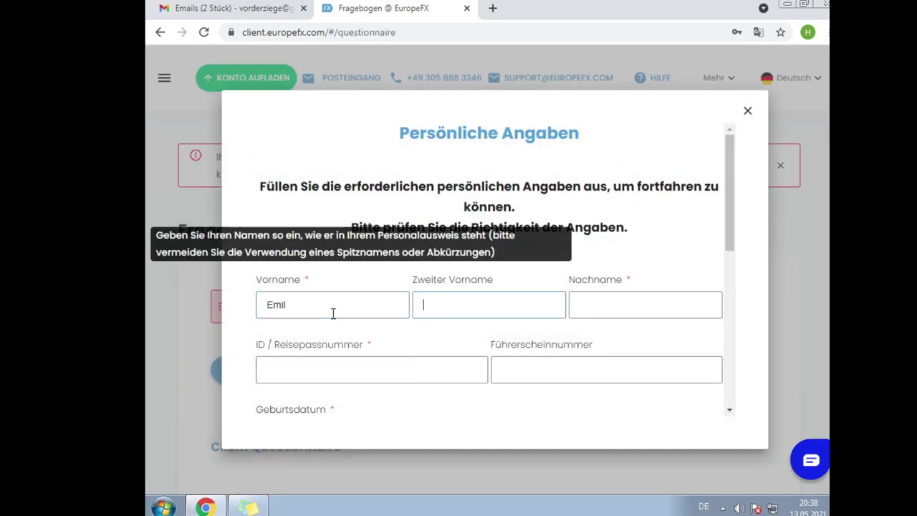
key("Tab")
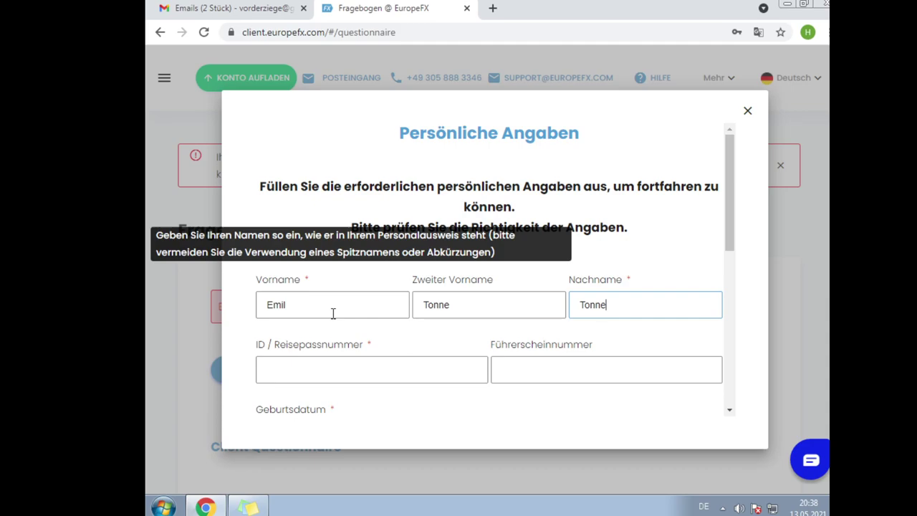
- Fill in the ID / Reisepassnummer and the Führerscheinnummer fields
left_click(335, 382)
key("Tab")
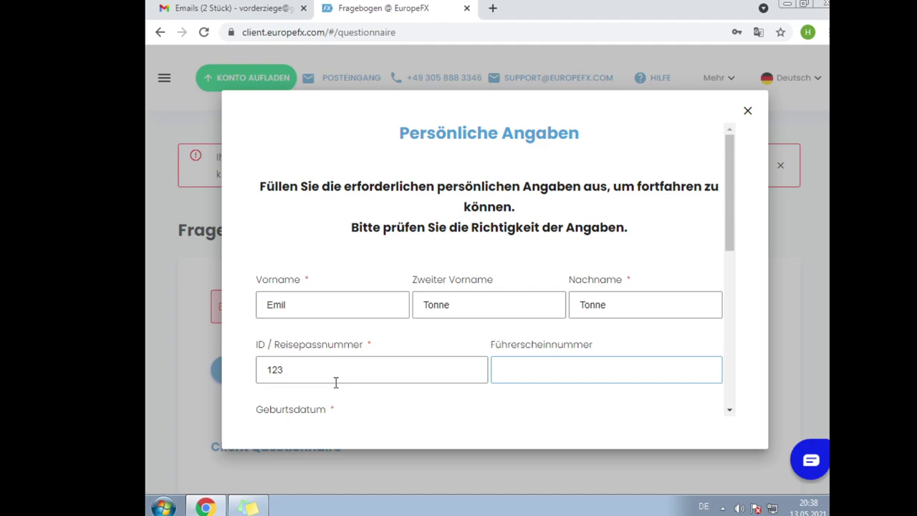
scroll(335, 383, "down", 3)
scroll(377, 358, "up", 1)
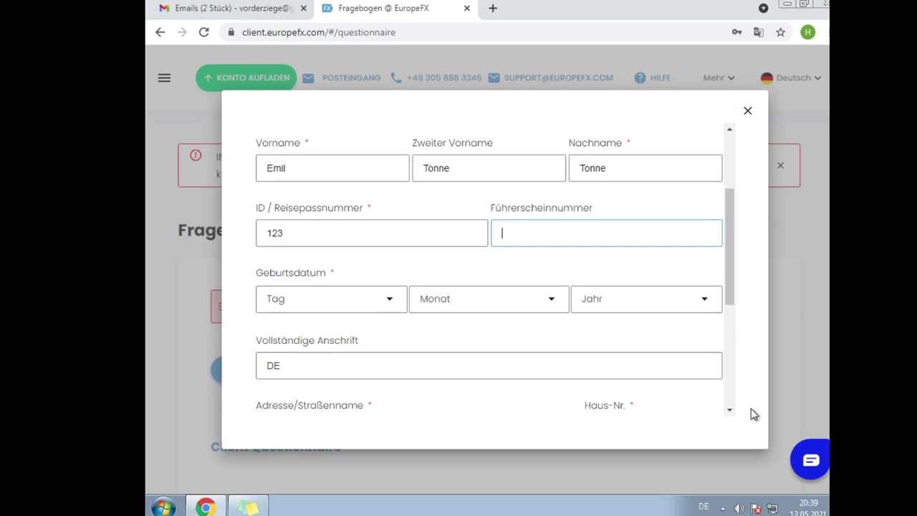
type("LKW")
- Set the Geburtsdatum dropdowns to day 1, May, 1957
scroll(291, 342, "down", 2)
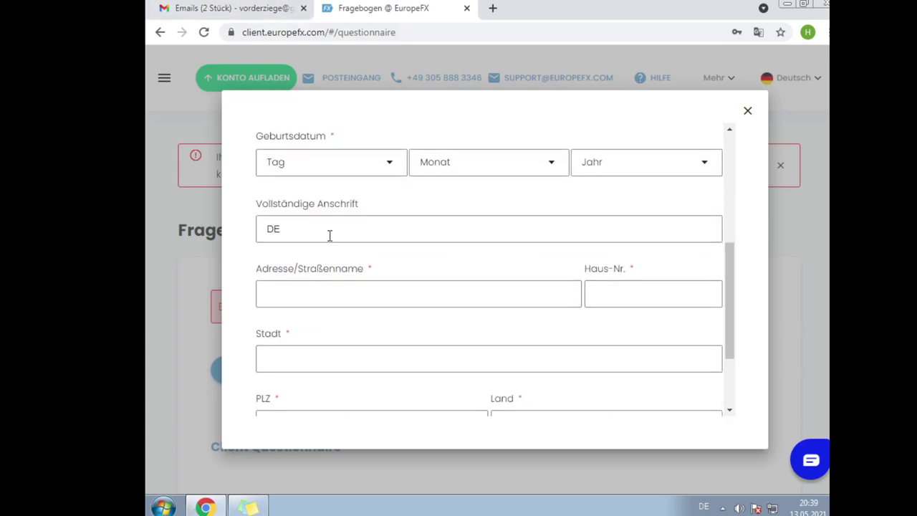
left_click(374, 164)
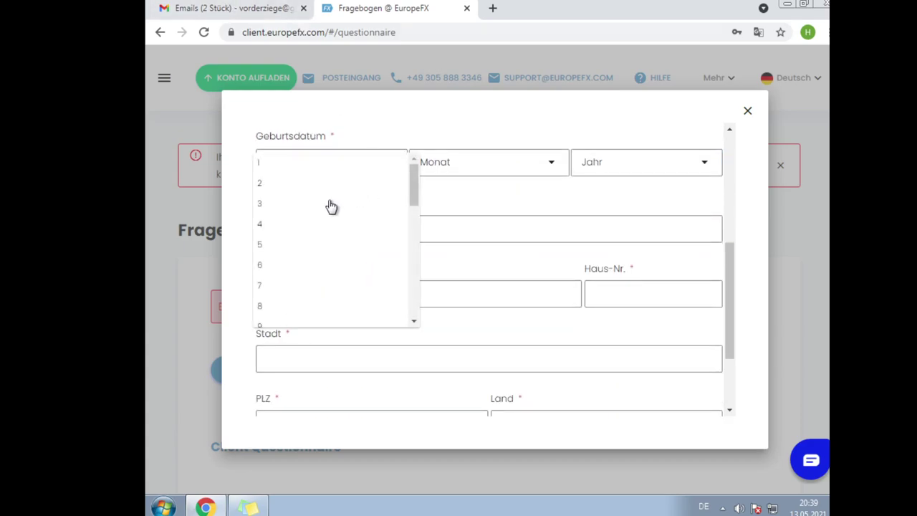
left_click(295, 168)
left_click(510, 172)
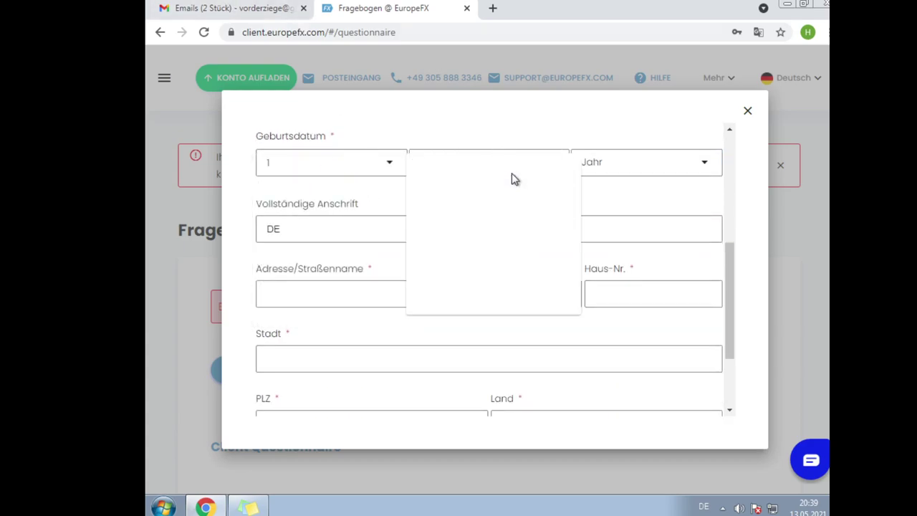
left_click(473, 244)
left_click(637, 162)
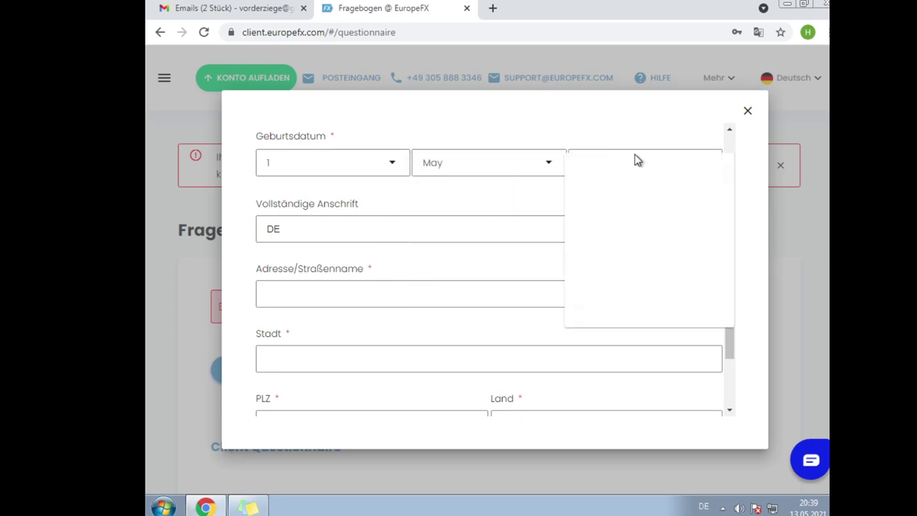
scroll(613, 280, "down", 5)
scroll(616, 272, "down", 5)
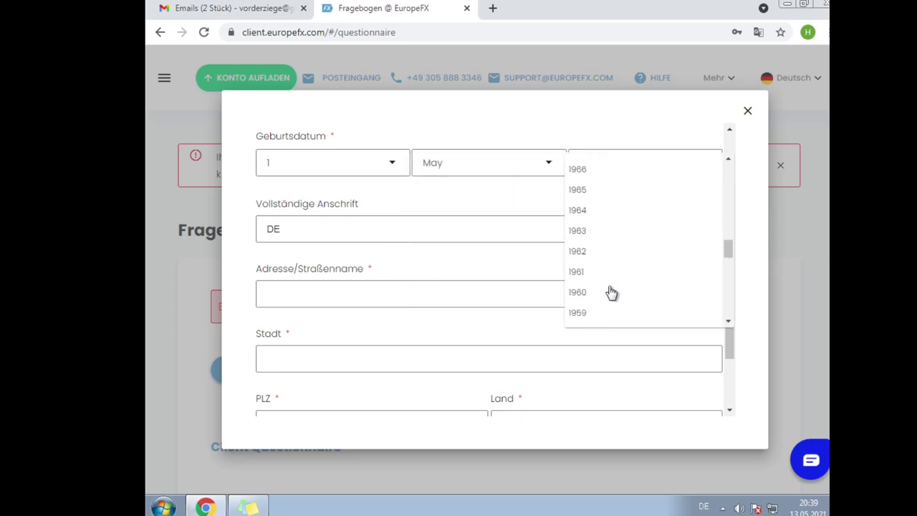
scroll(608, 291, "down", 2)
left_click(607, 287)
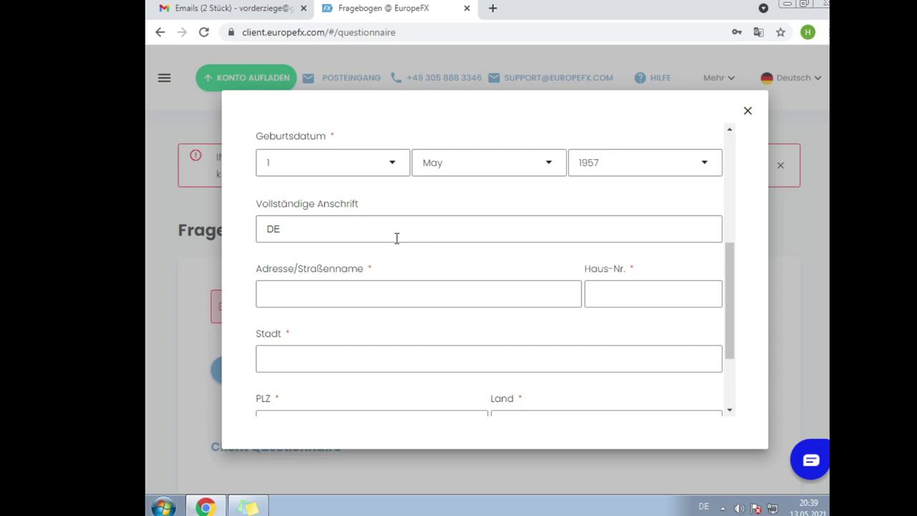
- Fill the street, house number, city and postcode from the saved Chrome autofill address
left_click(320, 304)
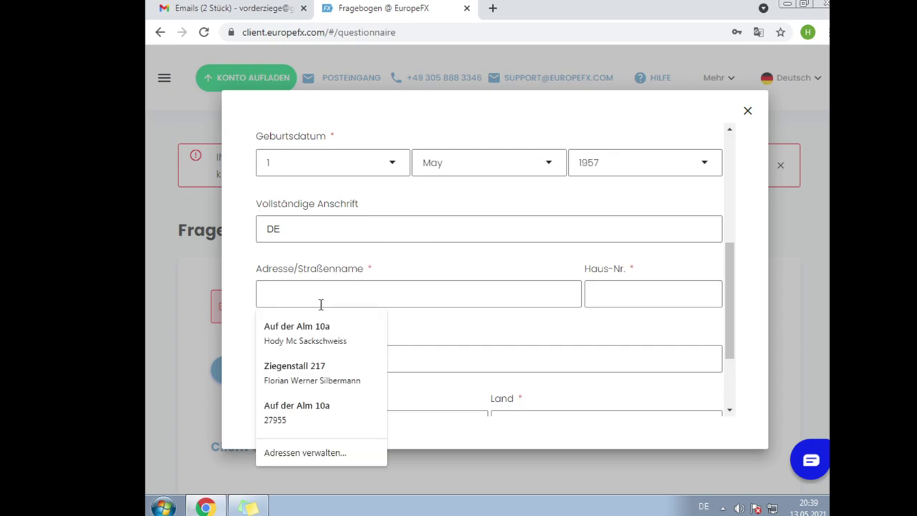
left_click(294, 414)
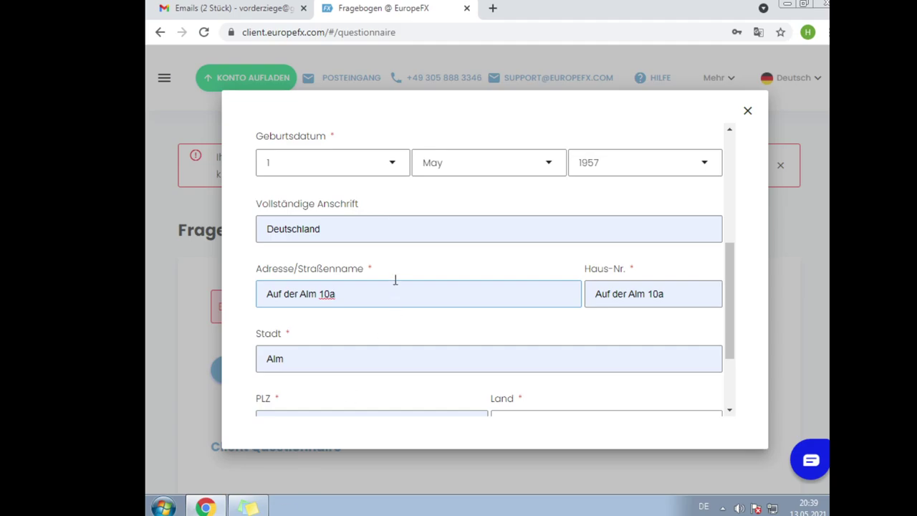
scroll(397, 280, "down", 2)
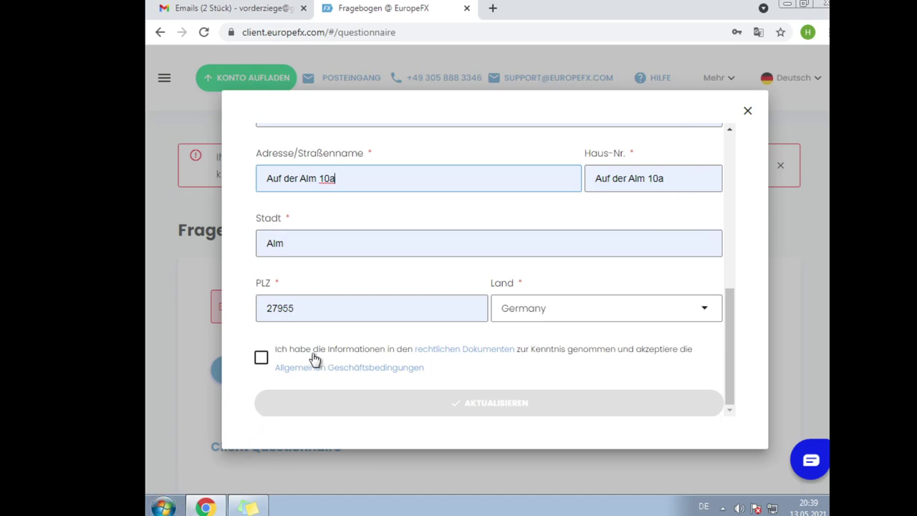
- Tick the legal documents and terms checkbox and save with AKTUALISIEREN
left_click(261, 358)
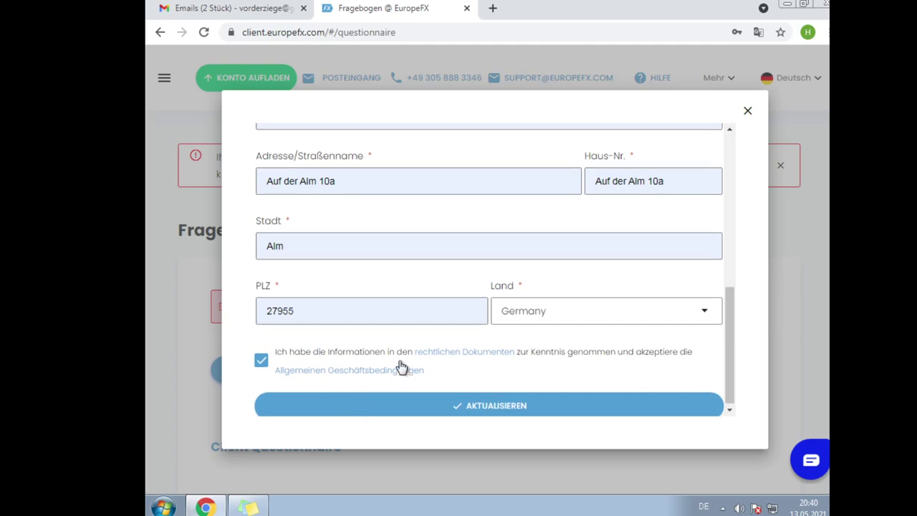
scroll(416, 352, "up", 3)
scroll(416, 352, "down", 3)
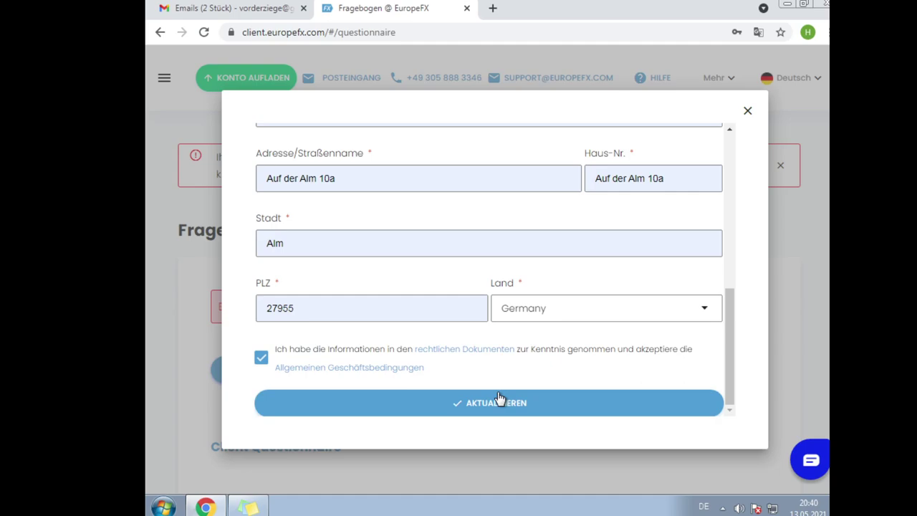
left_click(500, 398)
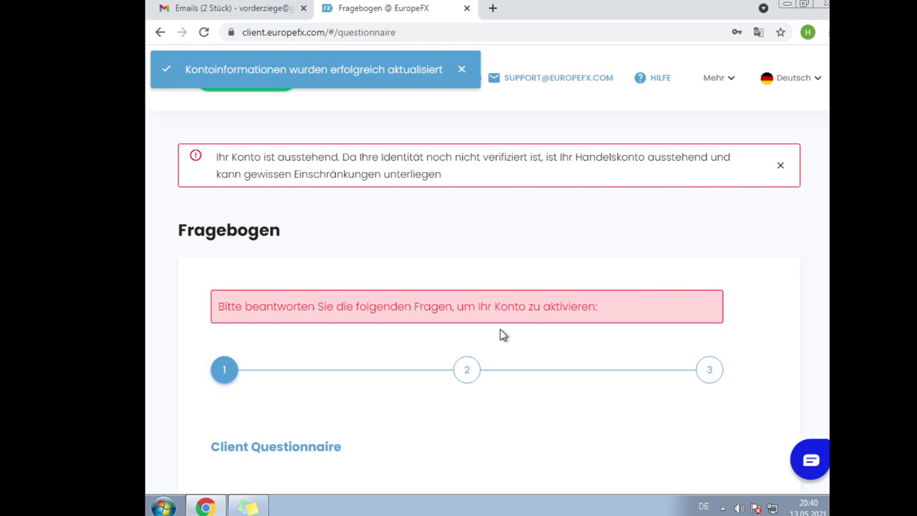
- Choose EUR in the Konto-Währung dropdown
scroll(477, 258, "down", 2)
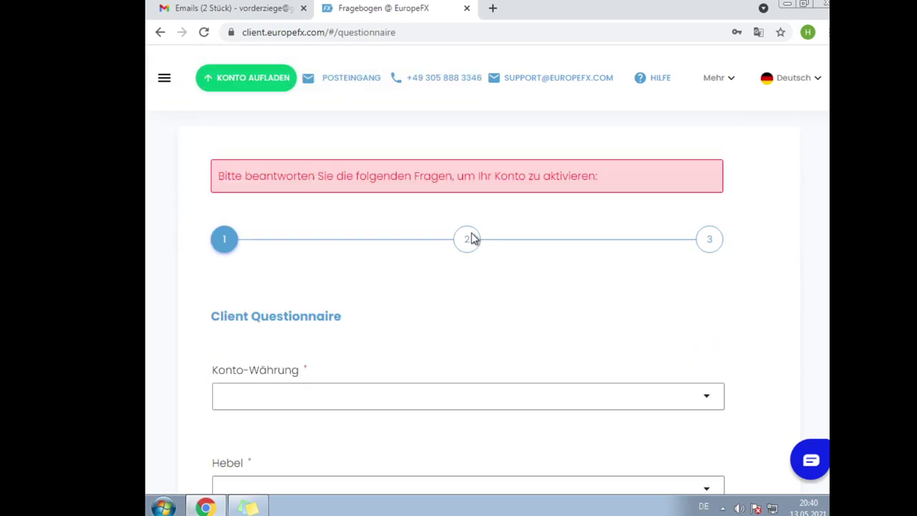
scroll(478, 221, "down", 3)
scroll(448, 211, "up", 5)
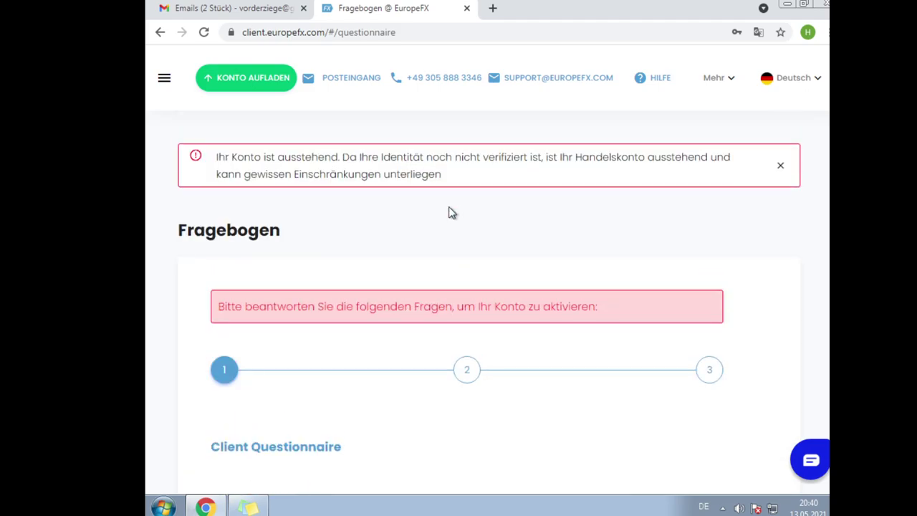
scroll(450, 331, "down", 3)
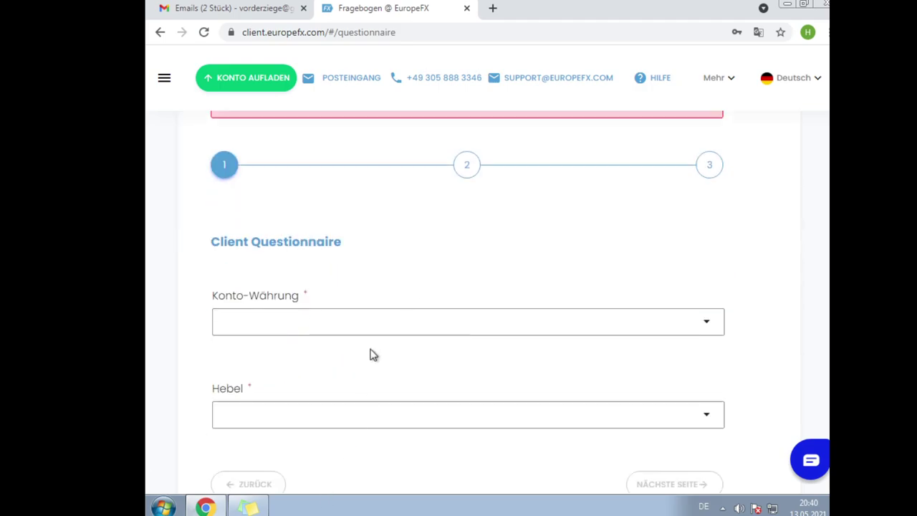
left_click(352, 332)
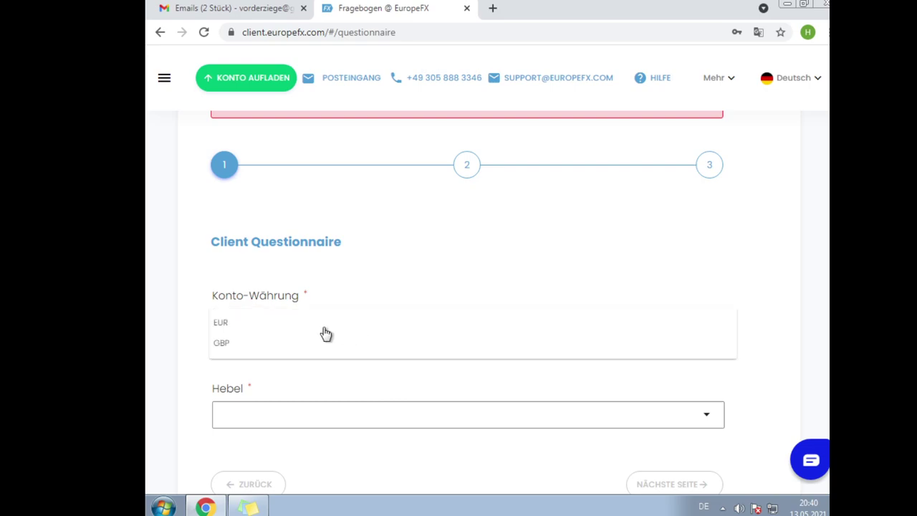
left_click(324, 330)
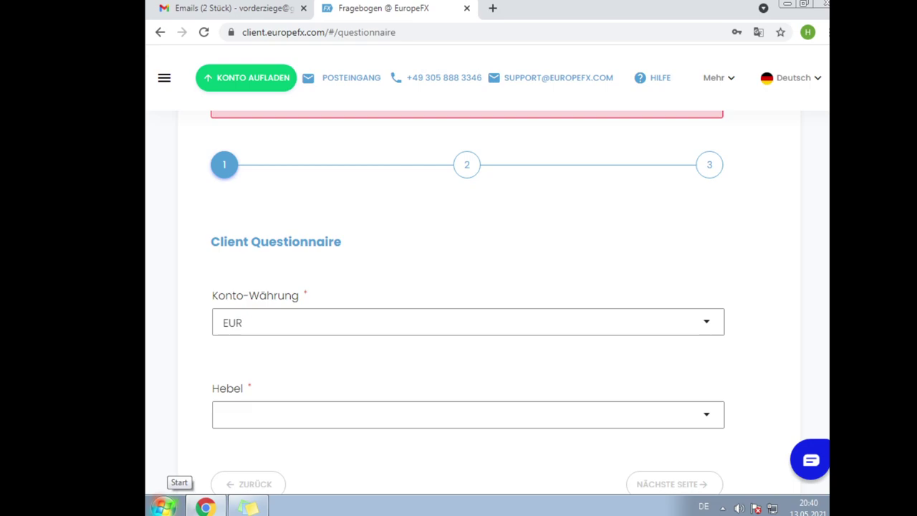
- Open the Hebel leverage list twice and close it without choosing a value
left_click(256, 418)
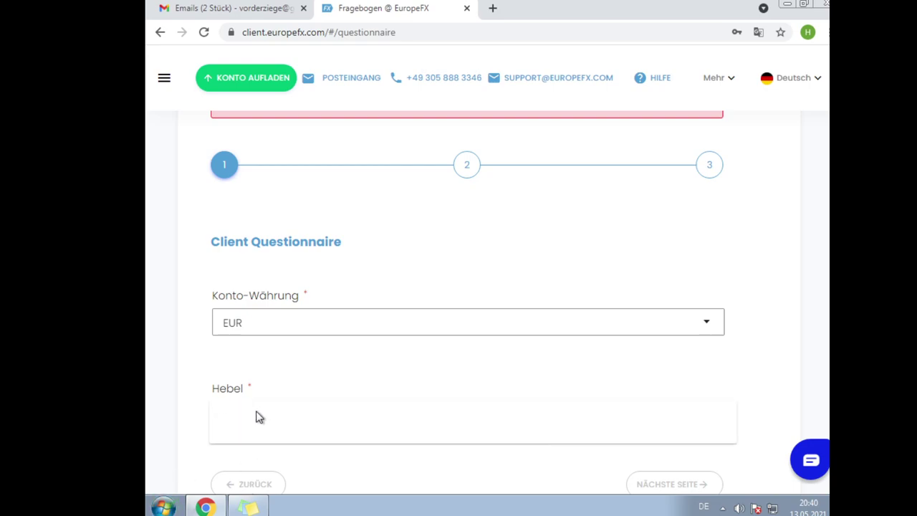
left_click(314, 359)
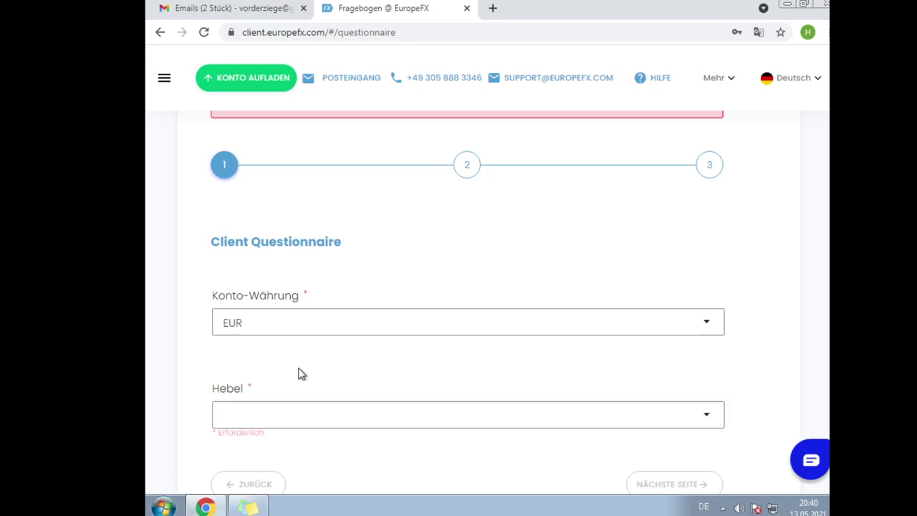
left_click(277, 409)
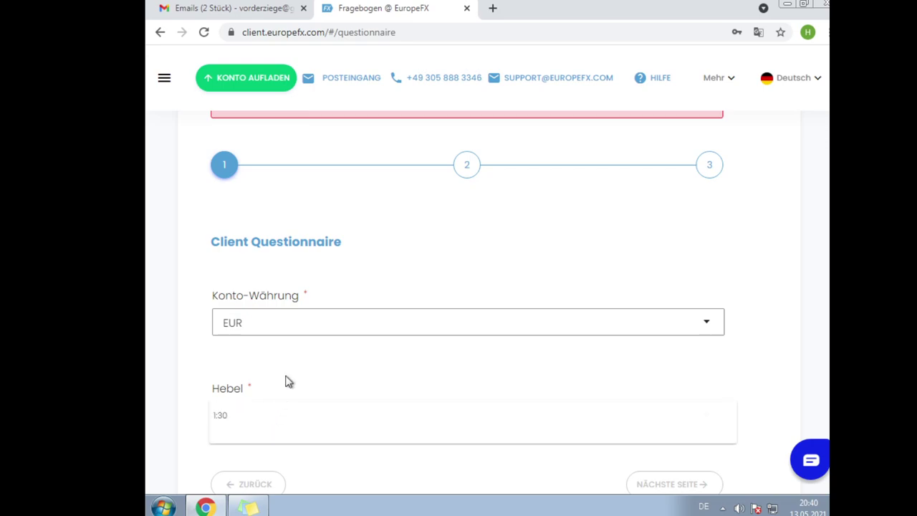
left_click(287, 380)
mouse_move(205, 507)
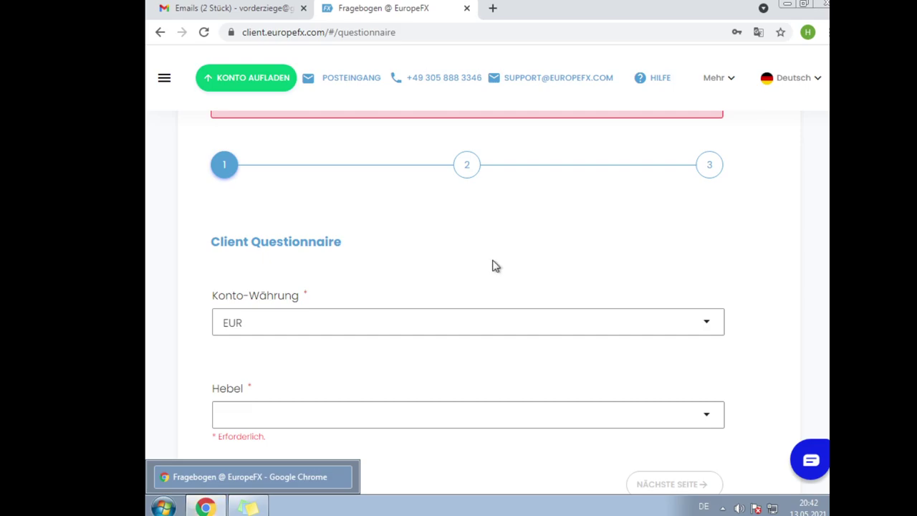
- Choose 1:30 in the Hebel dropdown and continue with NÄCHSTE SEITE
left_click(287, 414)
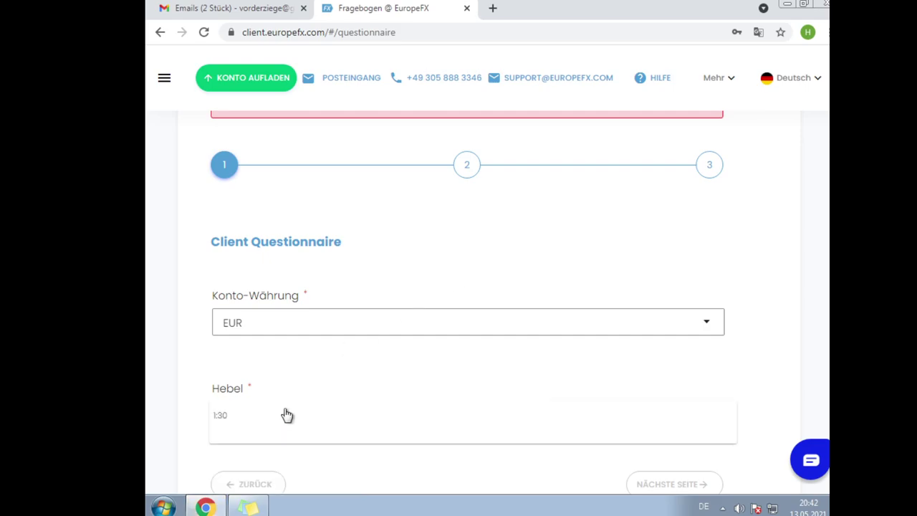
left_click(240, 415)
scroll(351, 431, "down", 2)
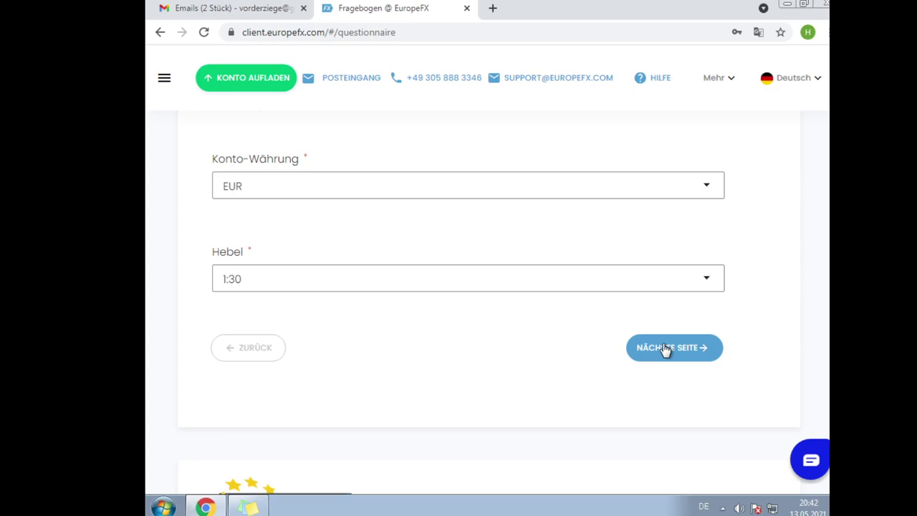
left_click(666, 349)
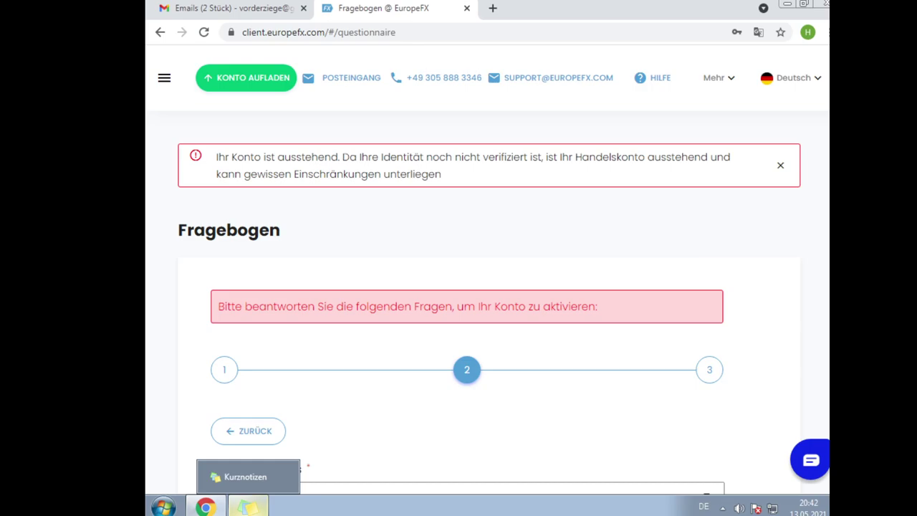
- Select Rentner in the Arbeitsverhältnis dropdown, then open the Industrie list
scroll(492, 281, "down", 3)
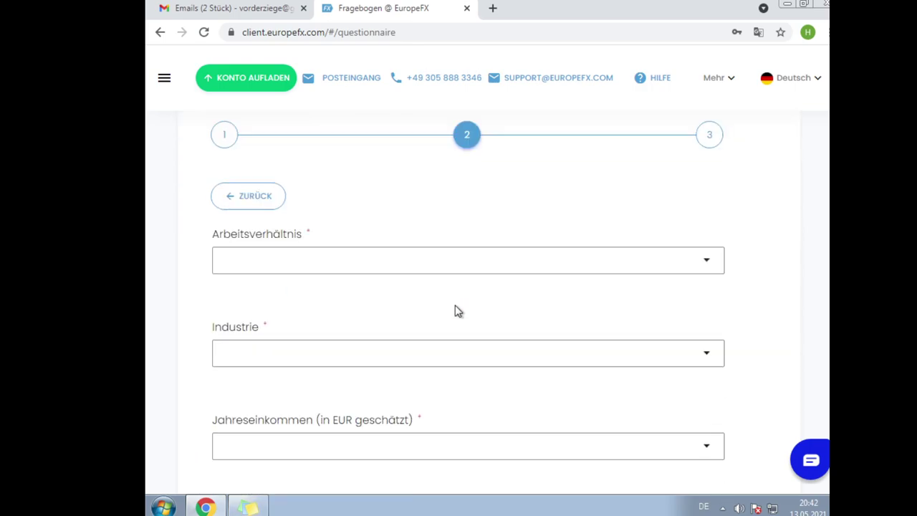
left_click(357, 217)
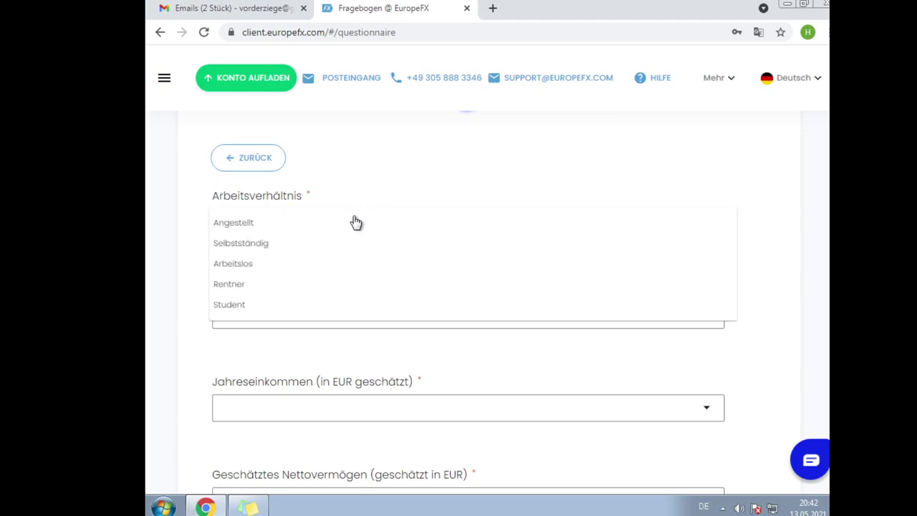
left_click(294, 287)
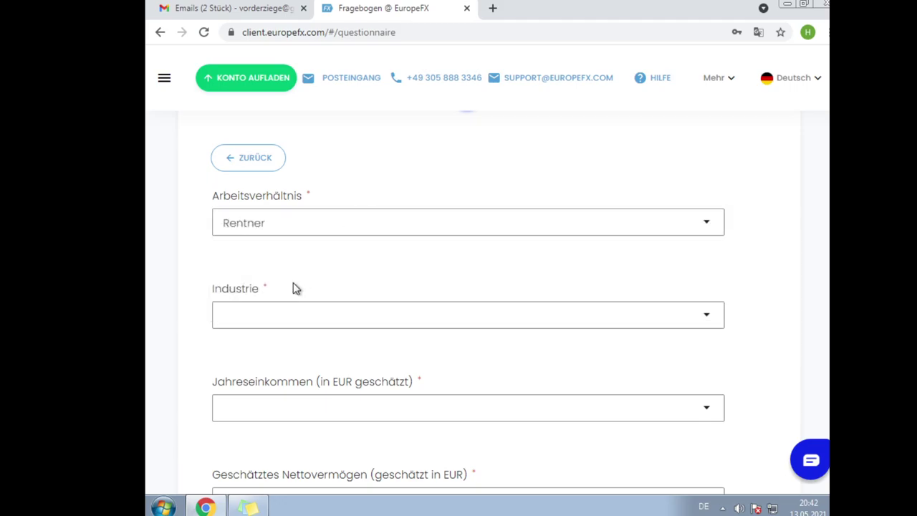
left_click(304, 310)
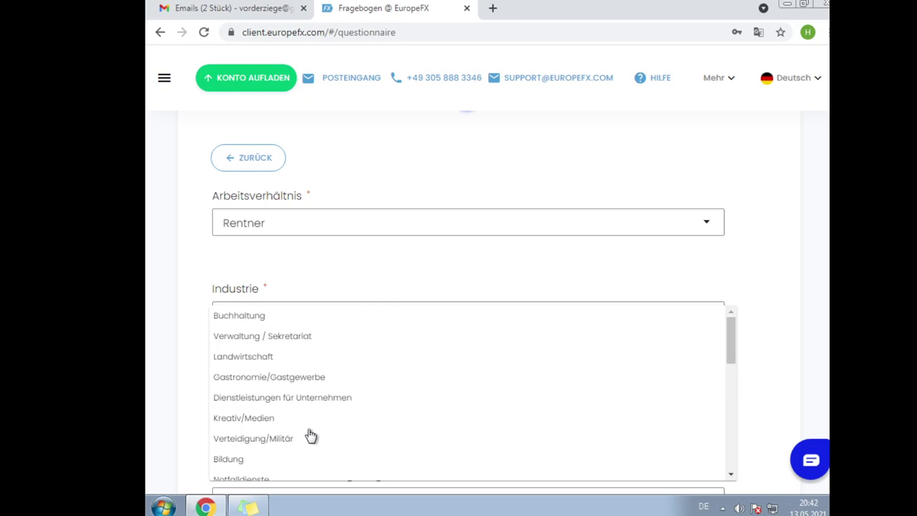
- Scroll to the bottom of the Industrie list and pick Sonstiges
scroll(306, 426, "down", 1)
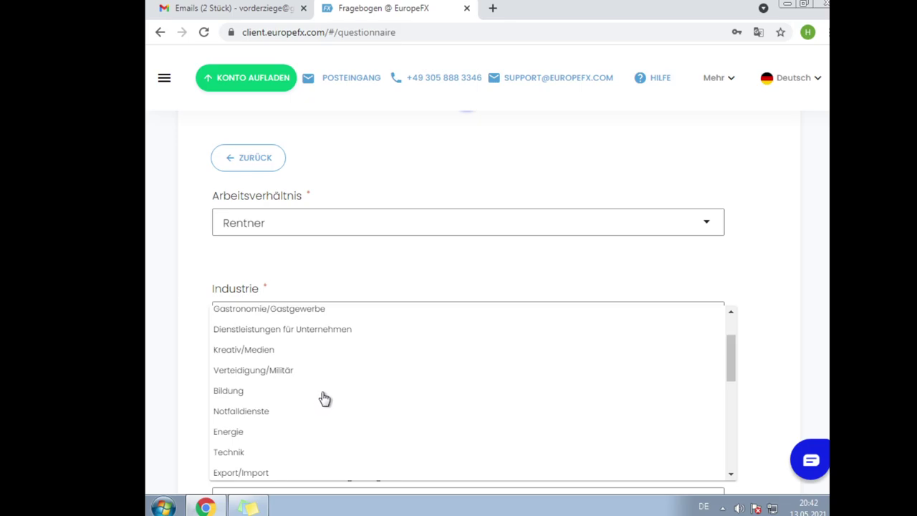
scroll(323, 398, "down", 1)
scroll(323, 398, "down", 1)
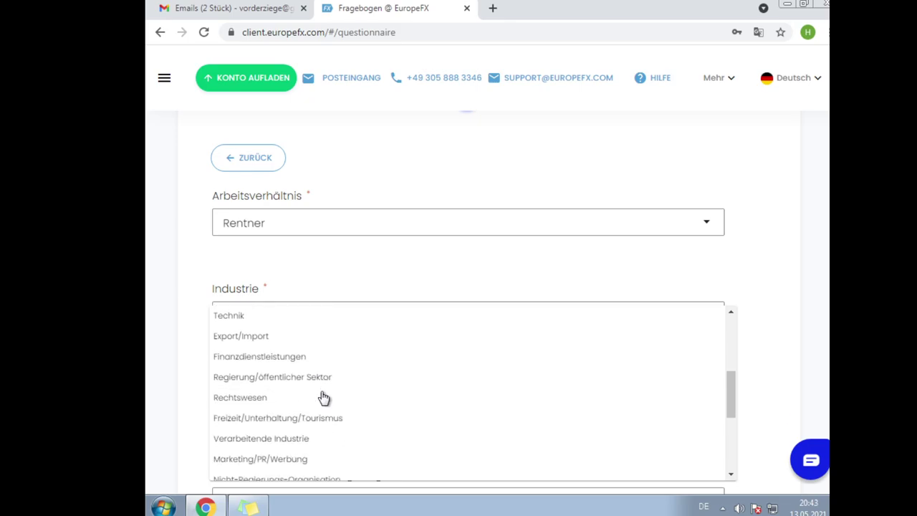
scroll(324, 398, "down", 2)
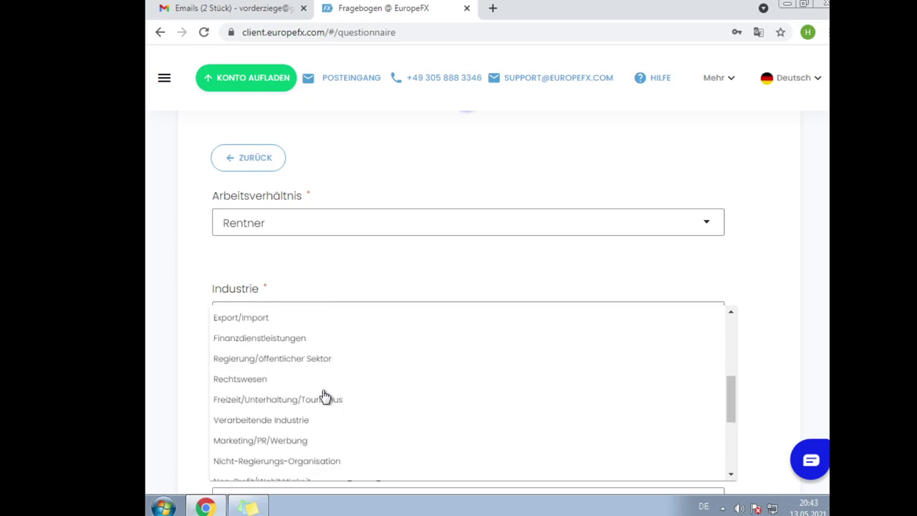
scroll(325, 397, "down", 1)
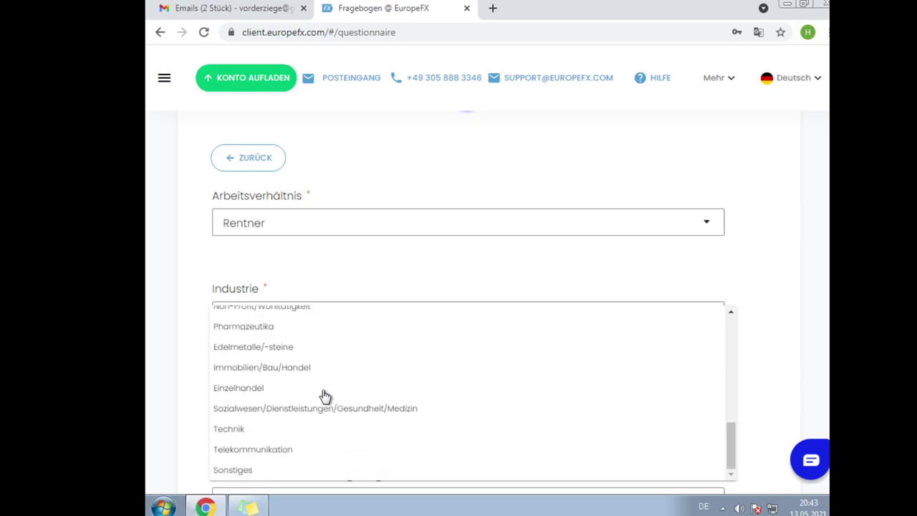
scroll(324, 397, "up", 6)
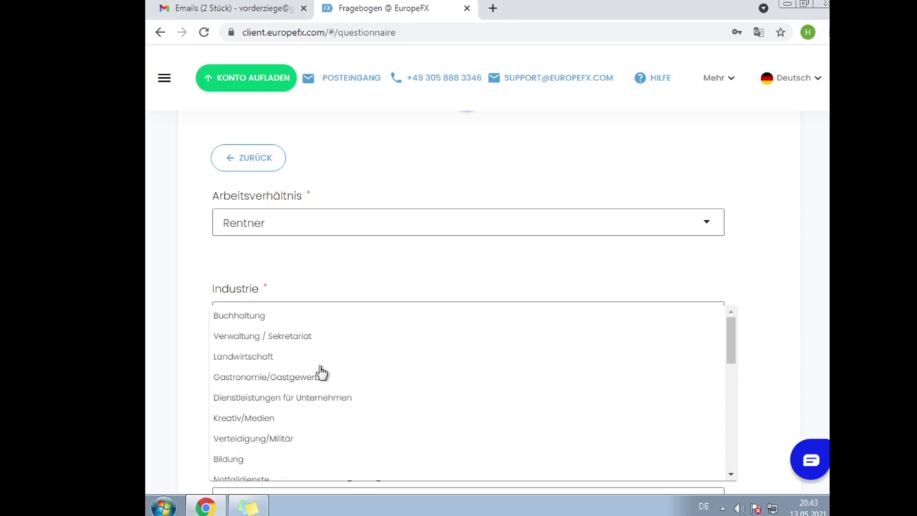
scroll(321, 366, "down", 1)
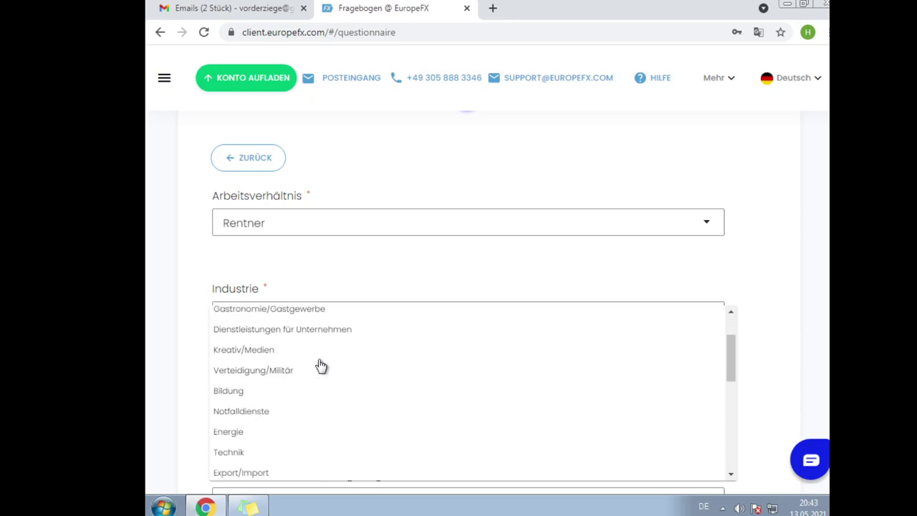
scroll(321, 366, "down", 2)
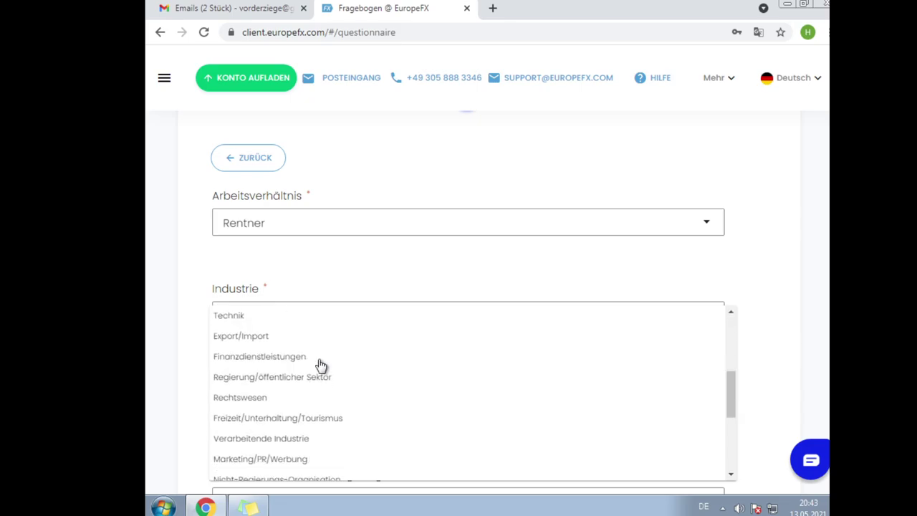
scroll(321, 366, "up", 1)
scroll(321, 366, "down", 2)
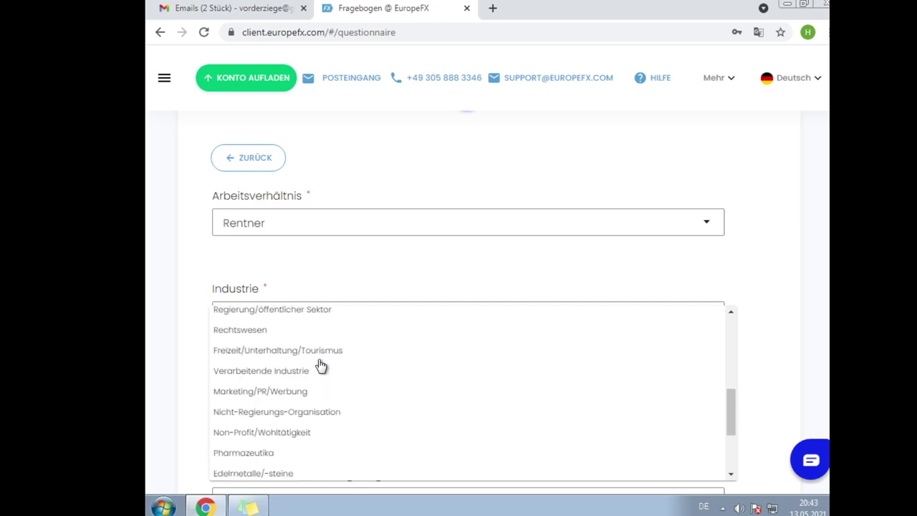
scroll(321, 366, "down", 2)
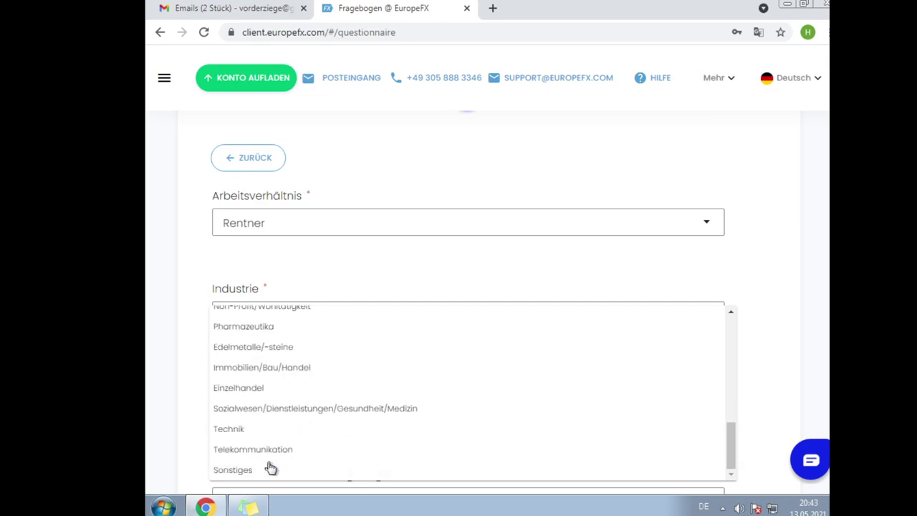
left_click(262, 471)
- Pick 'von 50.000 – 250.000 EUR' in the Jahreseinkommen dropdown
scroll(420, 311, "down", 2)
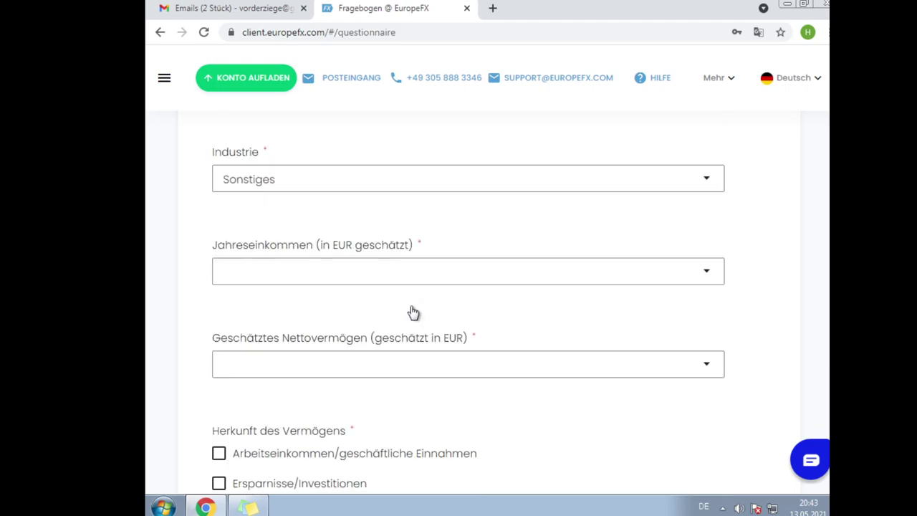
left_click(372, 264)
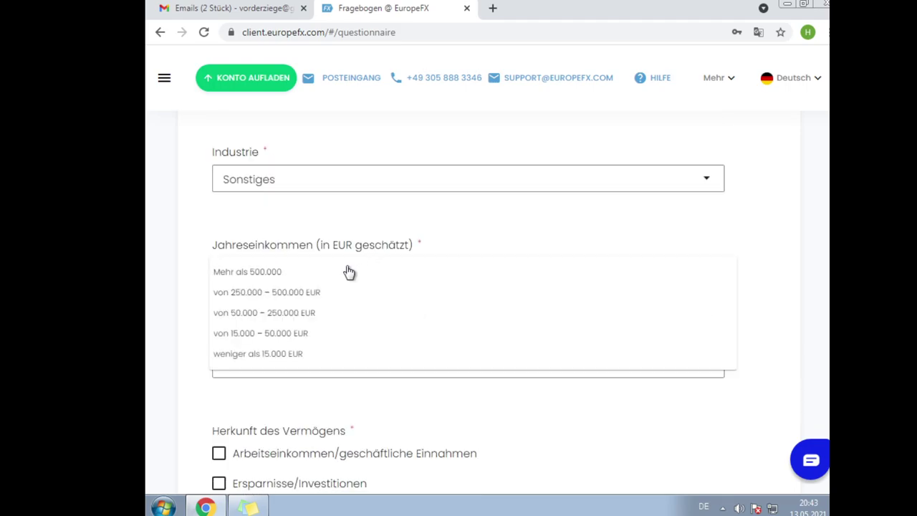
left_click(312, 235)
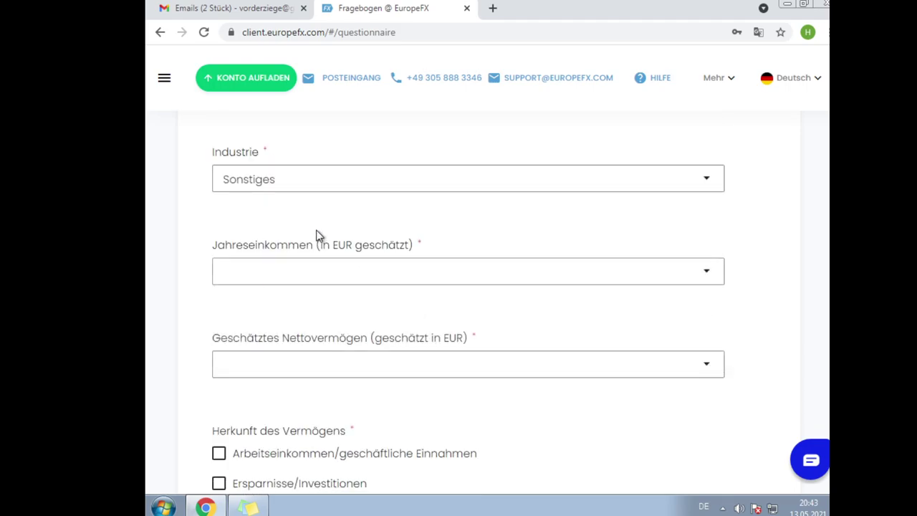
left_click(372, 265)
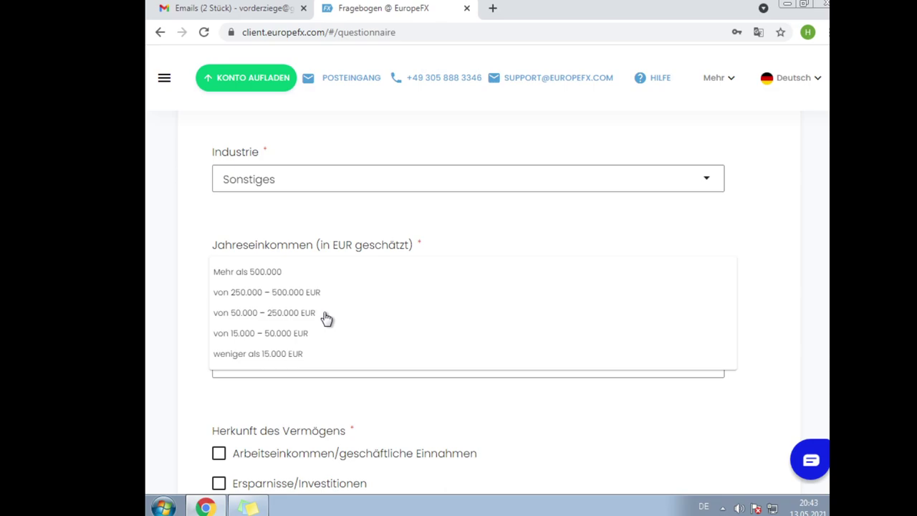
left_click(326, 315)
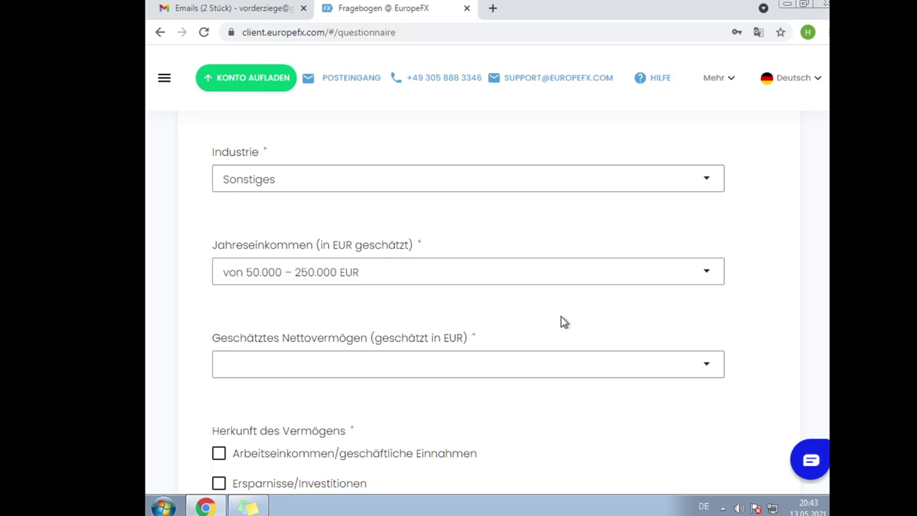
left_click(501, 365)
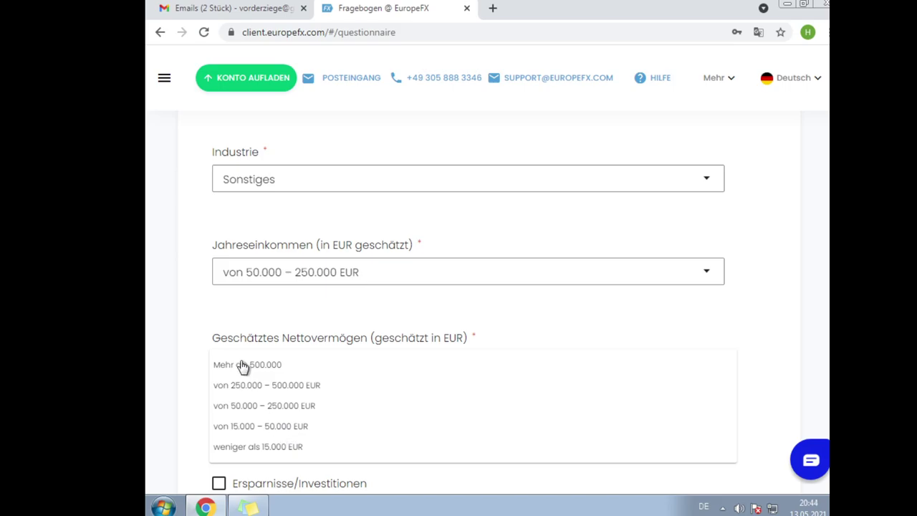
- Choose the 'von 50.000 – 250.000 EUR' range in the Geschätztes Nettovermögen list
left_click(264, 406)
scroll(266, 406, "down", 2)
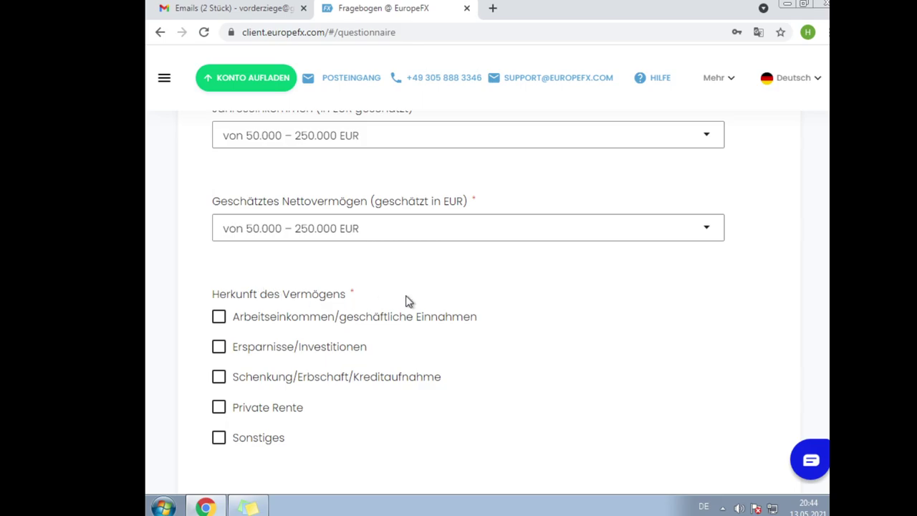
- Tick Arbeitseinkommen, Ersparnisse/Investitionen and Private Rente as sources of wealth
left_click(218, 322)
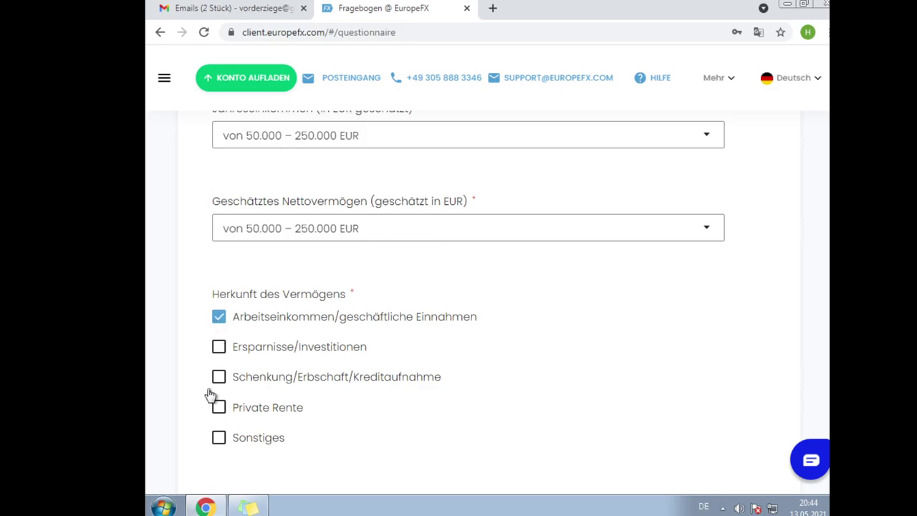
left_click(222, 347)
left_click(219, 410)
scroll(218, 416, "down", 2)
scroll(316, 336, "down", 1)
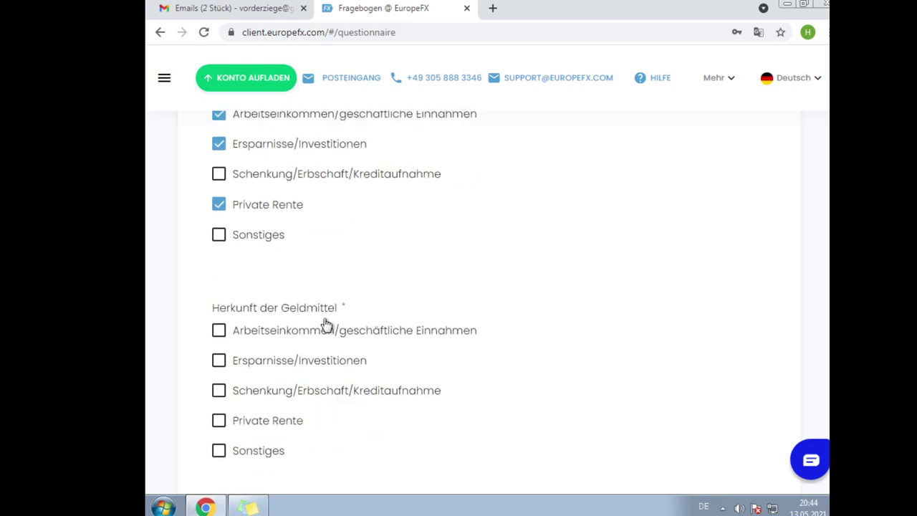
scroll(328, 322, "up", 2)
scroll(327, 319, "down", 3)
scroll(340, 313, "up", 2)
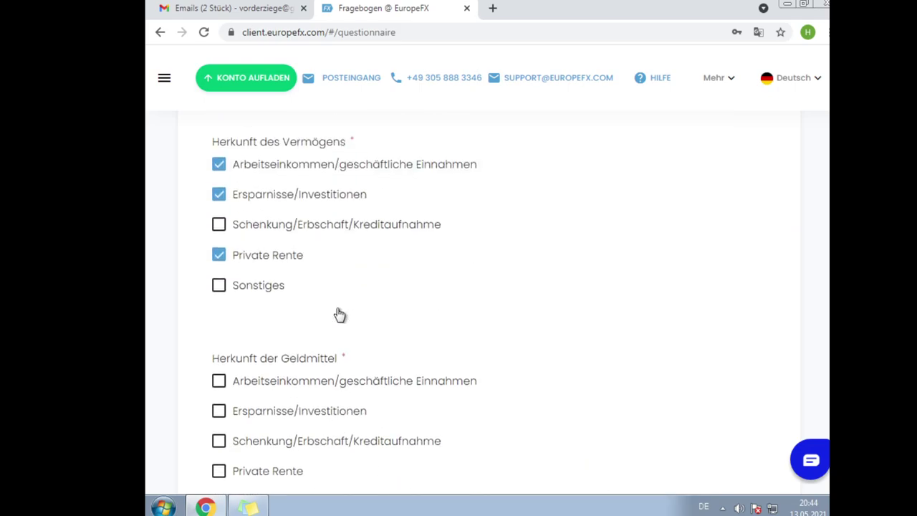
scroll(339, 313, "down", 1)
scroll(339, 313, "up", 1)
scroll(339, 313, "up", 2)
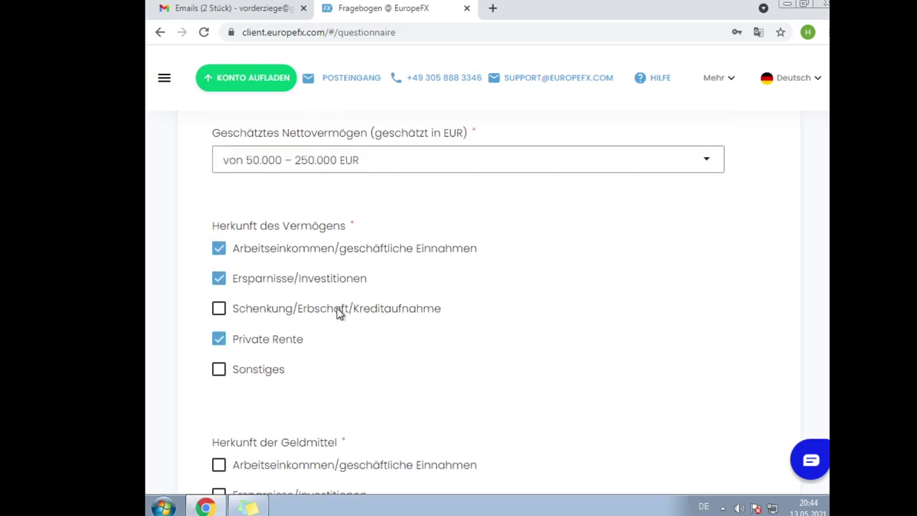
scroll(340, 314, "down", 4)
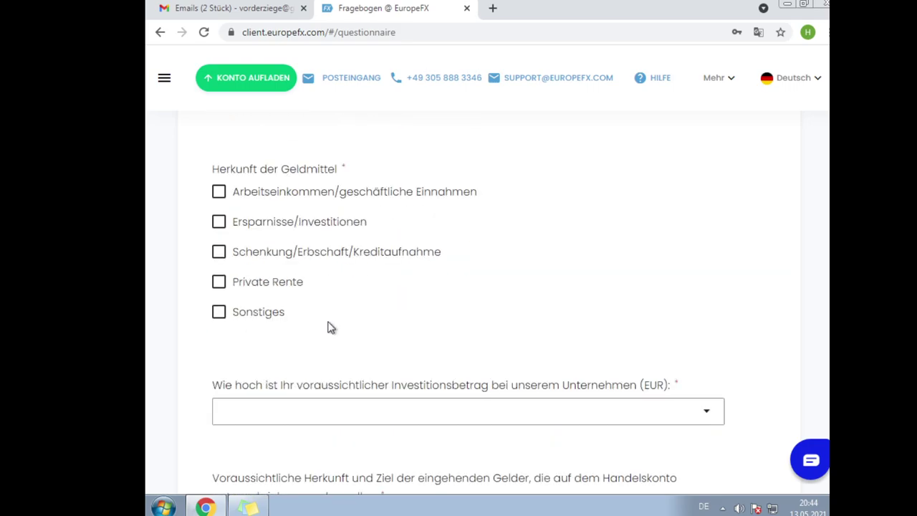
scroll(339, 316, "up", 1)
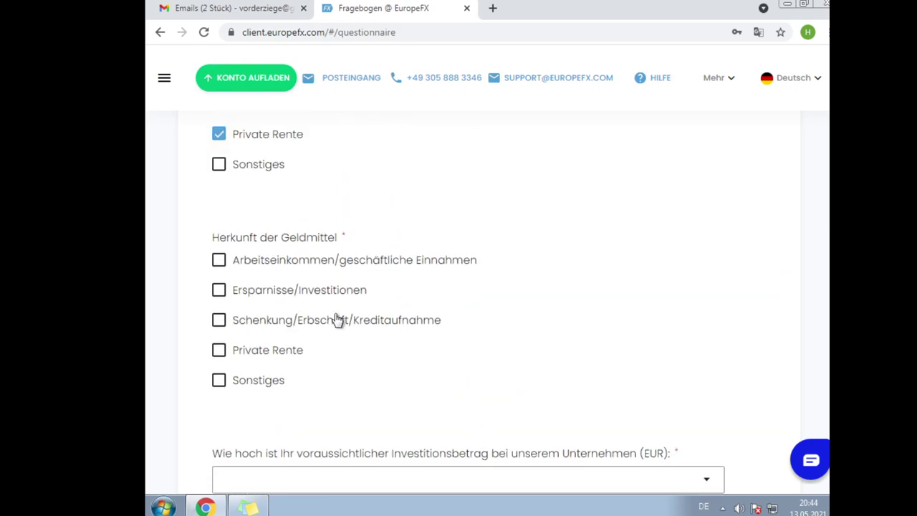
scroll(291, 344, "up", 2)
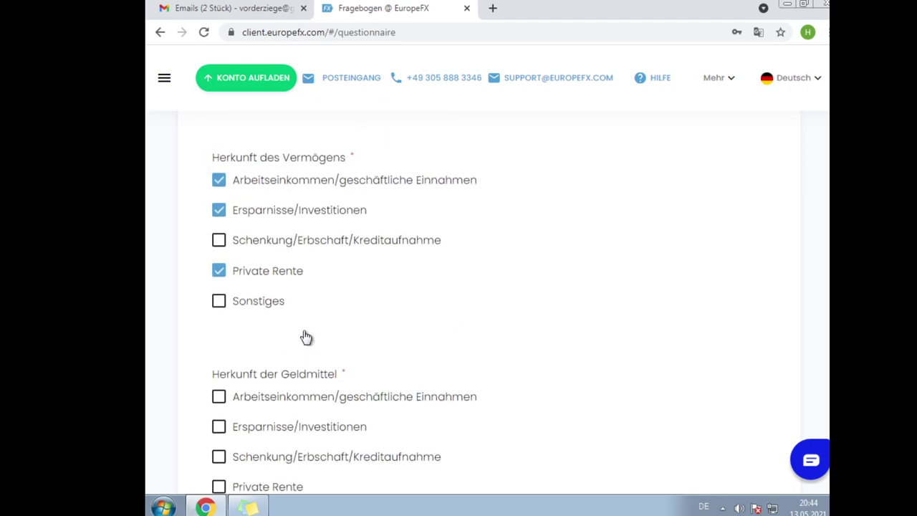
scroll(306, 337, "down", 2)
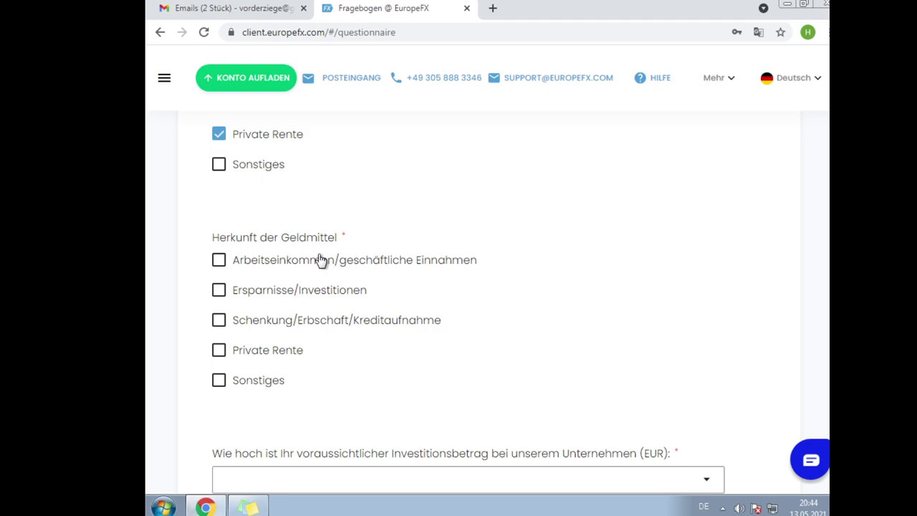
- Leave only Private Rente ticked under Herkunft der Geldmittel
left_click(222, 355)
left_click(220, 352)
scroll(223, 358, "down", 2)
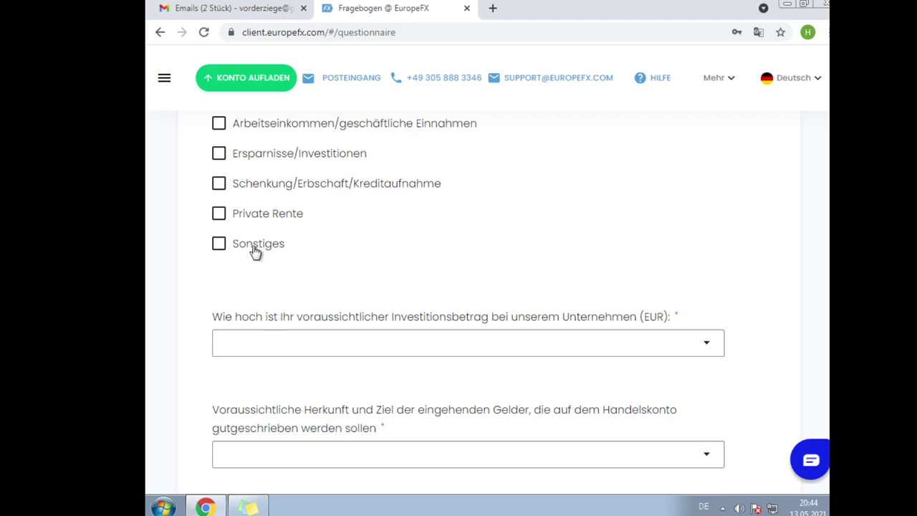
left_click(220, 185)
left_click(220, 212)
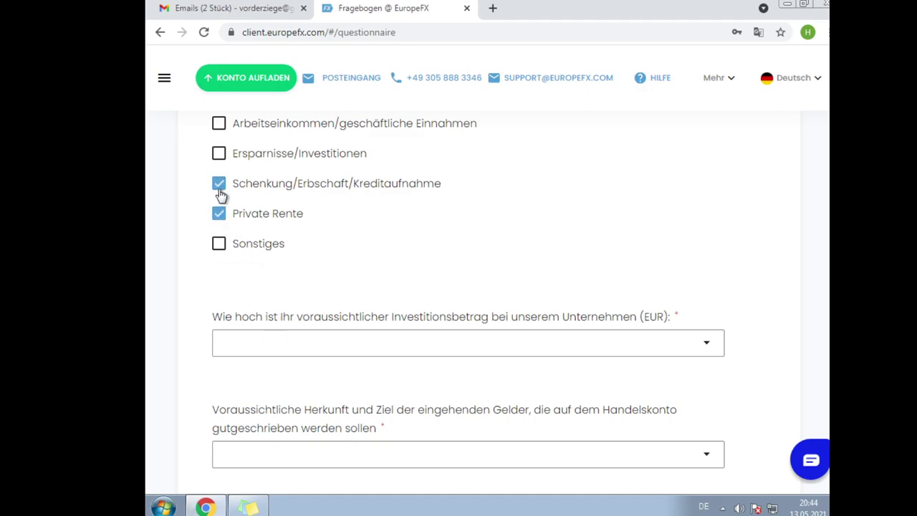
left_click(220, 188)
- Pick 'Weniger als 50.000' in the Investitionsbetrag dropdown, reselecting it to confirm the choice
left_click(233, 348)
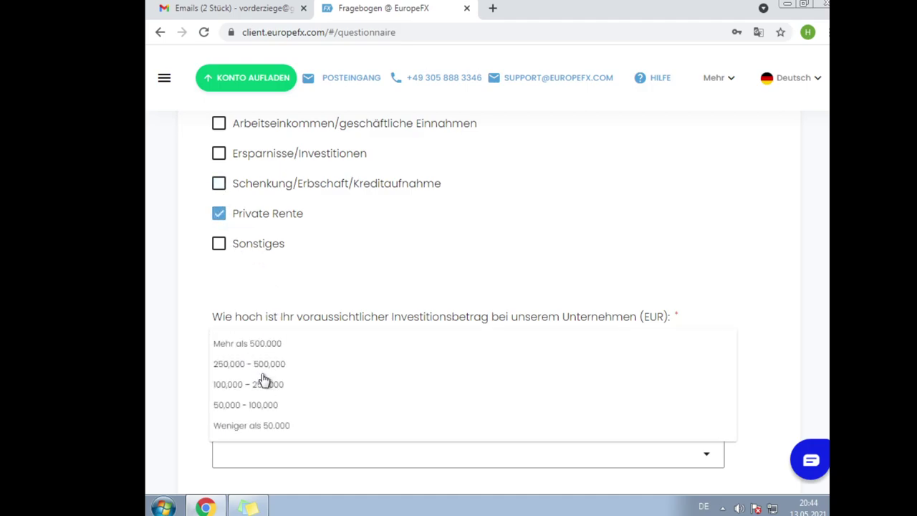
left_click(256, 426)
scroll(362, 285, "down", 1)
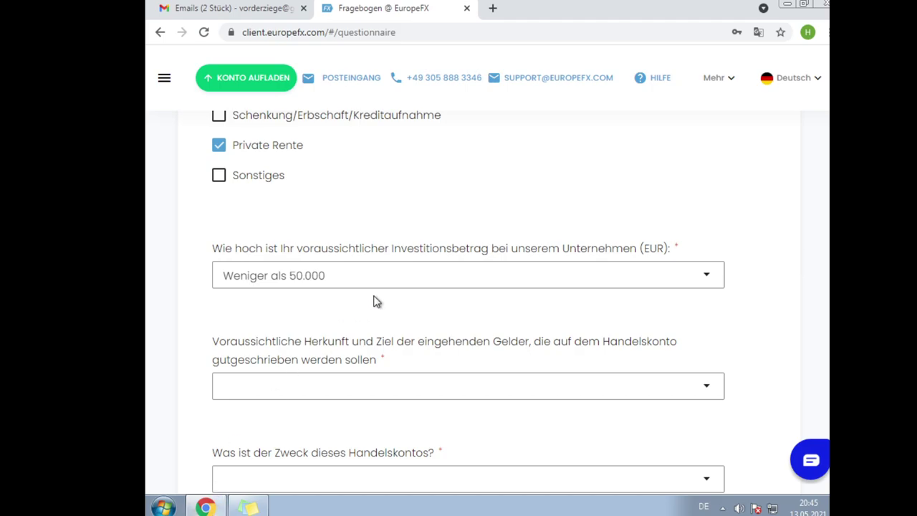
scroll(490, 190, "down", 1)
left_click(394, 210)
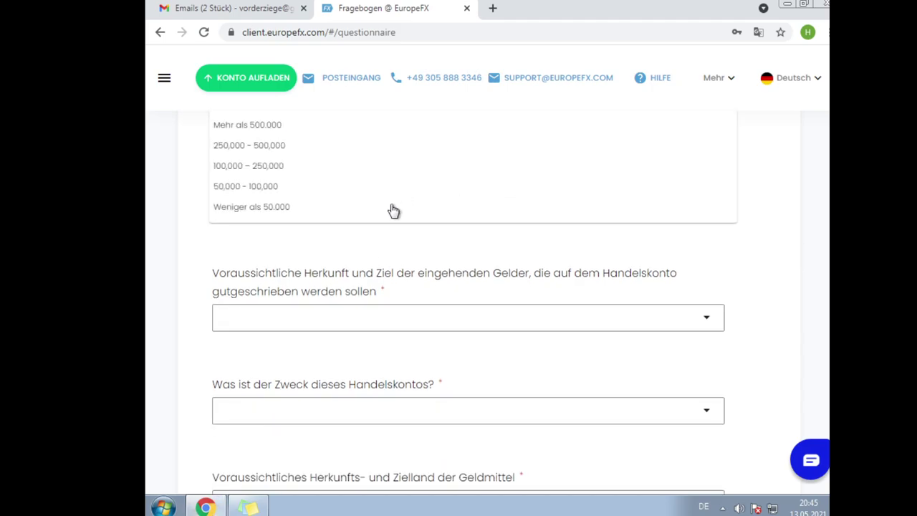
left_click(296, 209)
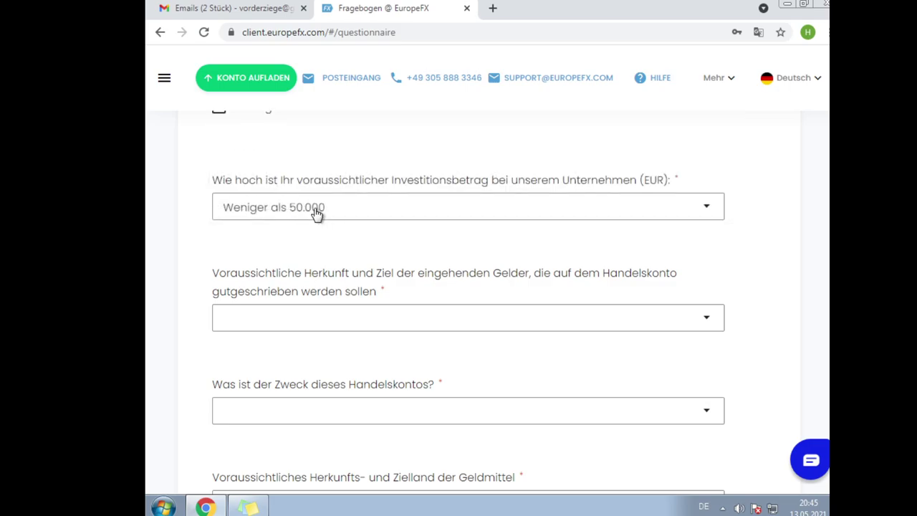
left_click(318, 212)
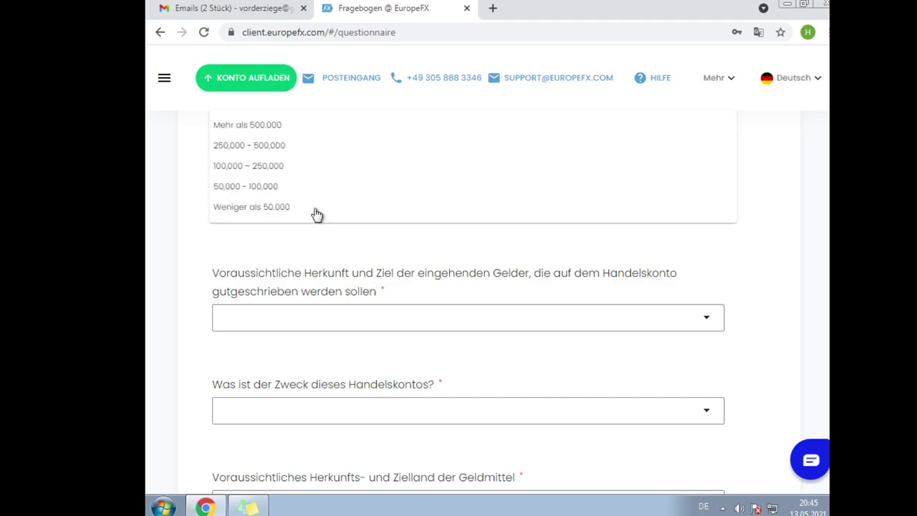
left_click(317, 214)
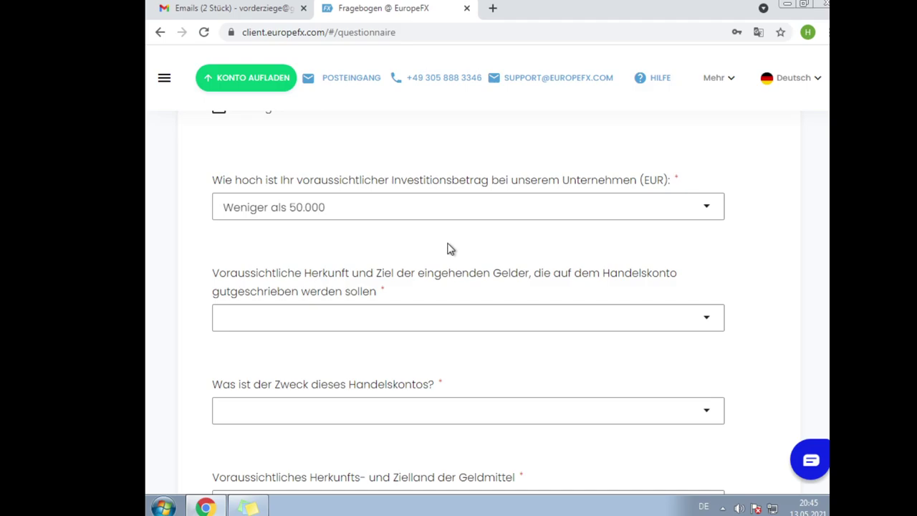
- Set the origin of incoming funds to Elektronische Zahlung/E-Wallet
left_click(440, 324)
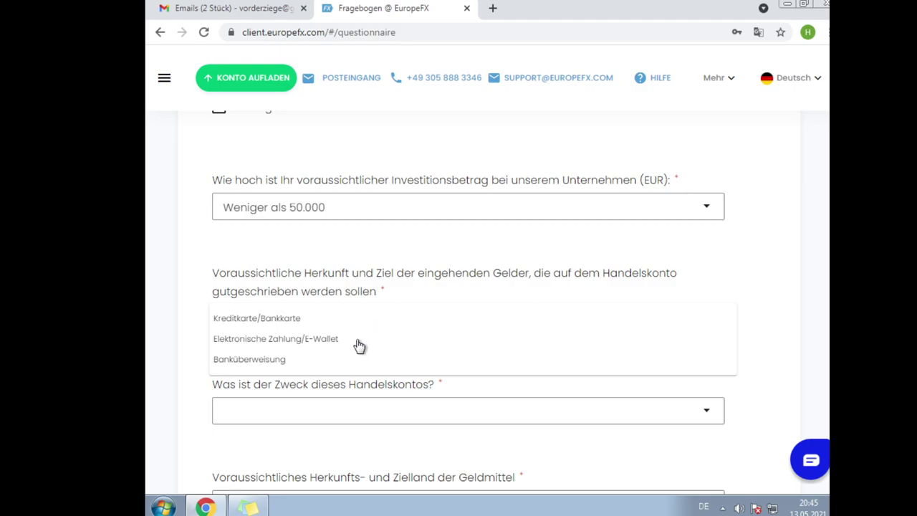
left_click(359, 345)
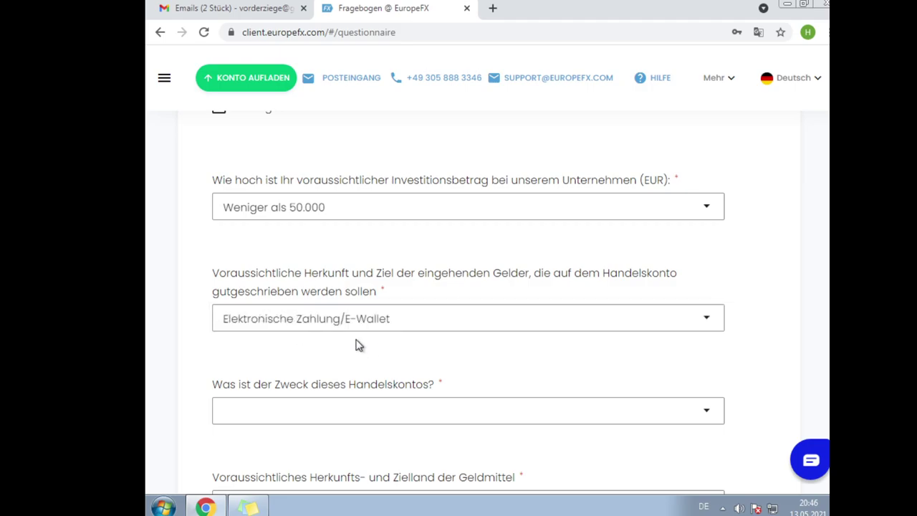
scroll(359, 345, "down", 1)
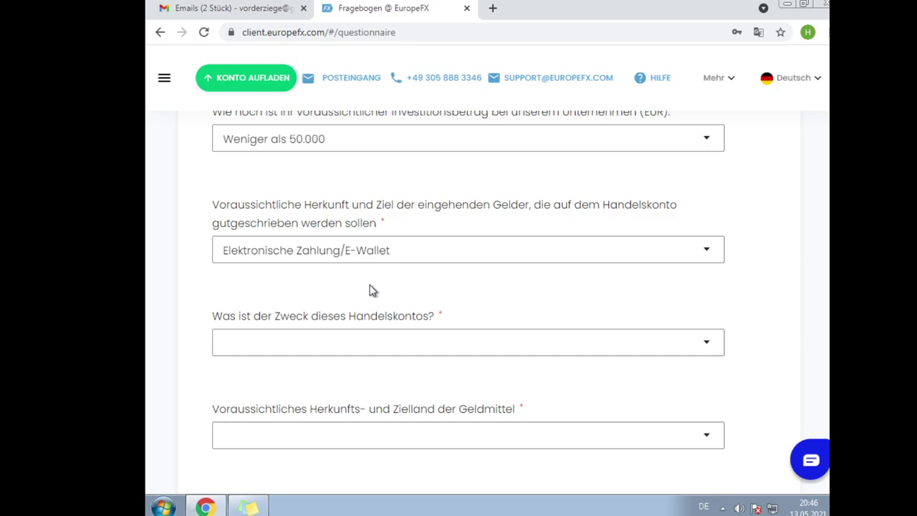
scroll(355, 285, "down", 2)
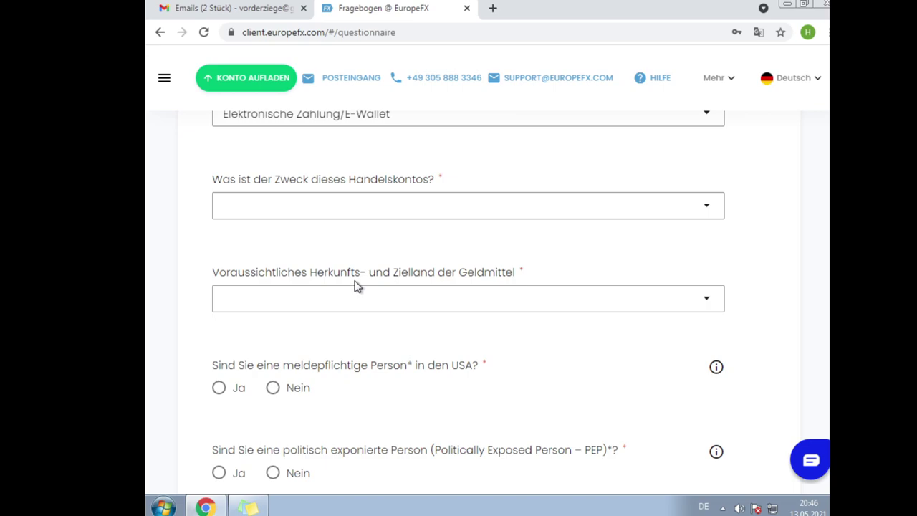
- Set the account purpose to 'Um CFDs zu handeln', then change it to Sonstiges
left_click(354, 223)
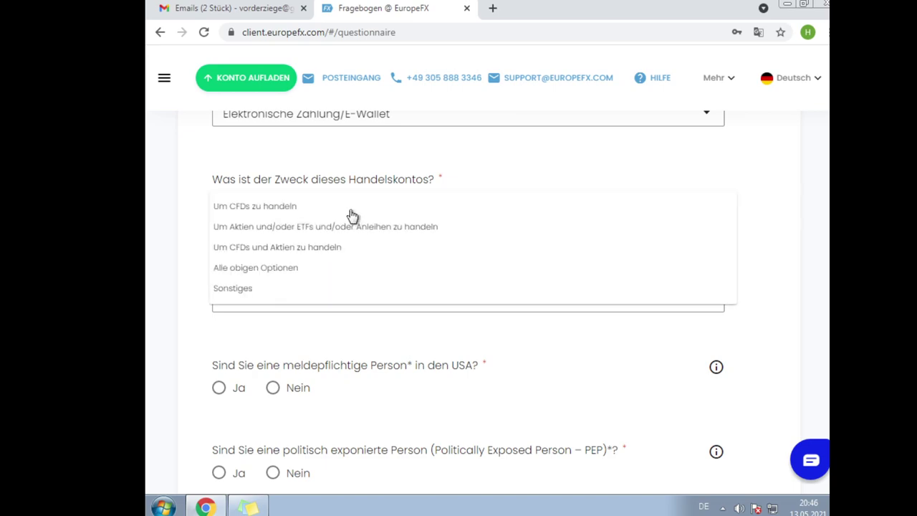
left_click(353, 214)
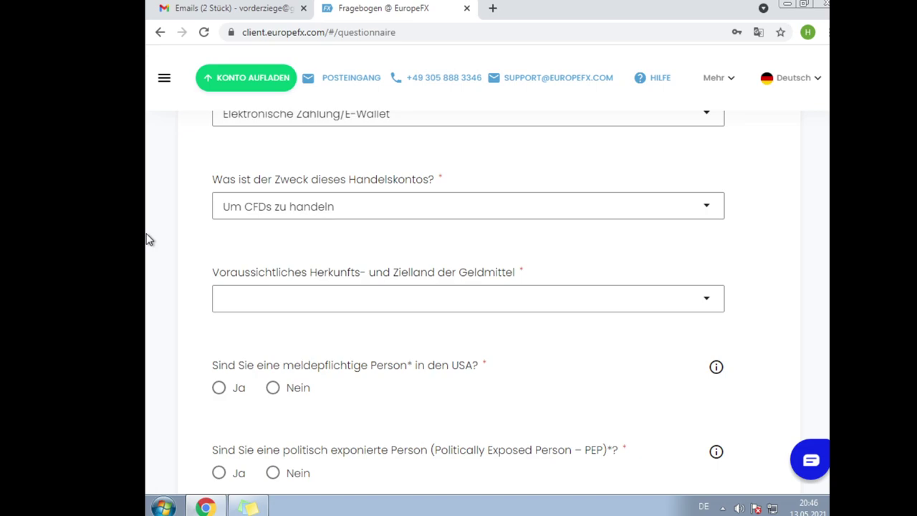
left_click(342, 209)
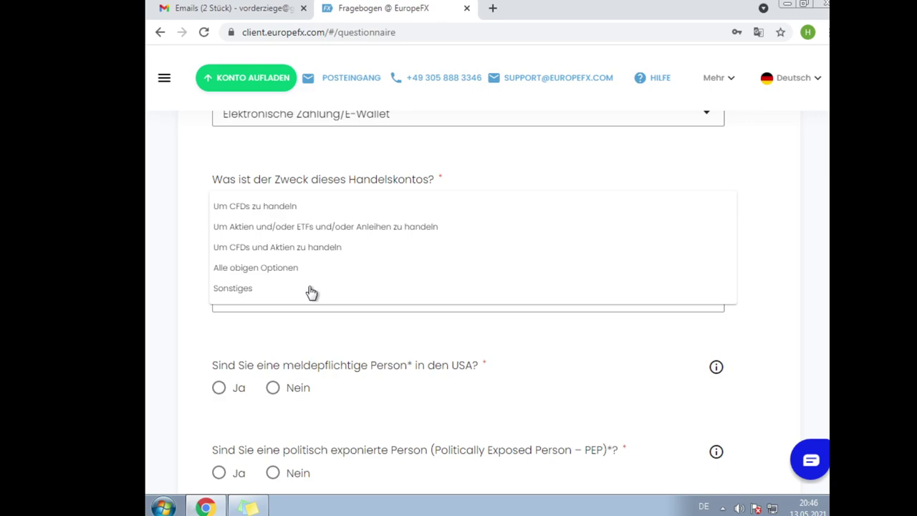
left_click(311, 290)
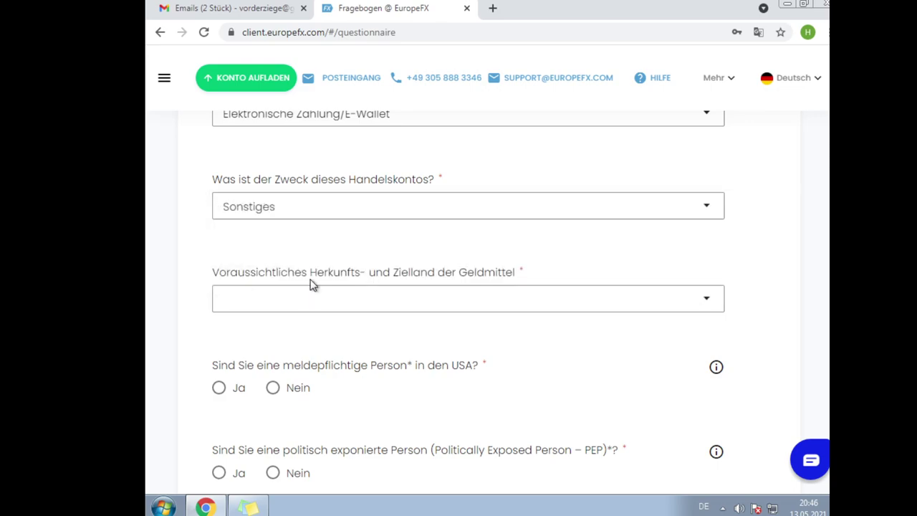
- Choose Deutschland from the Herkunfts- und Zielland list for the funds
left_click(321, 292)
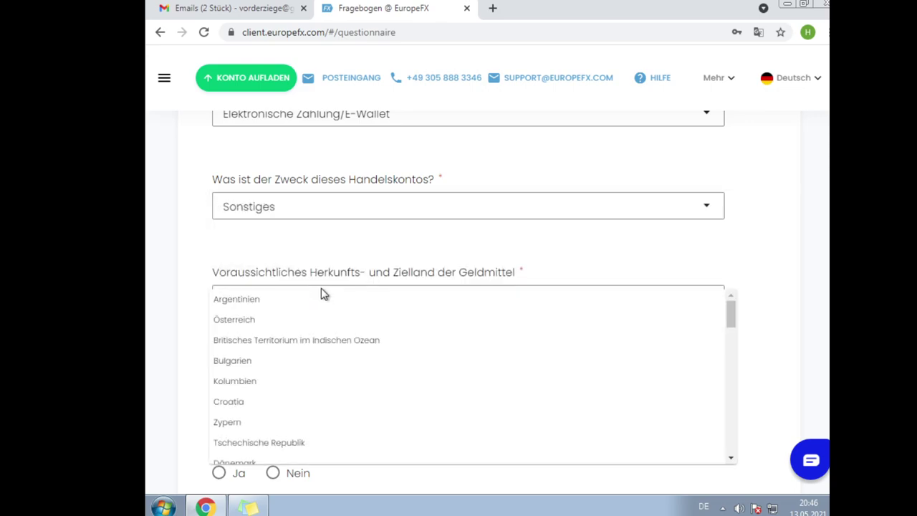
scroll(299, 336, "down", 3)
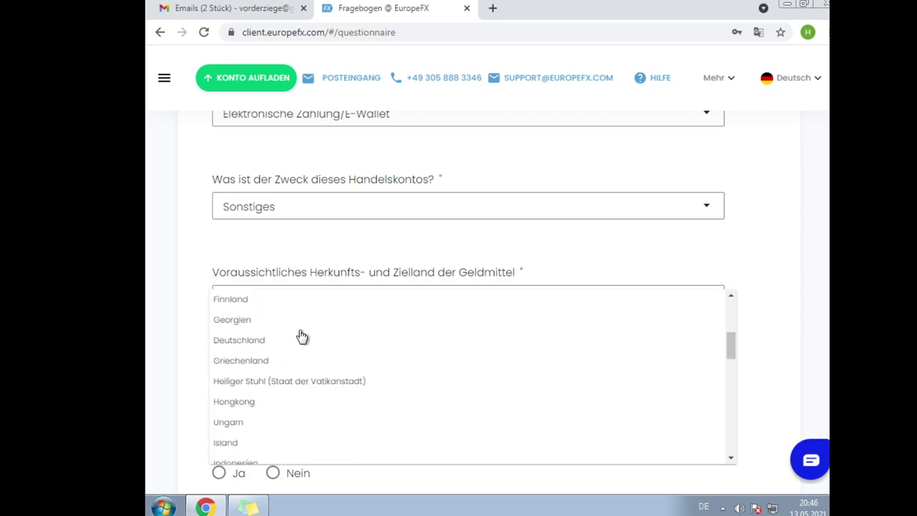
left_click(279, 342)
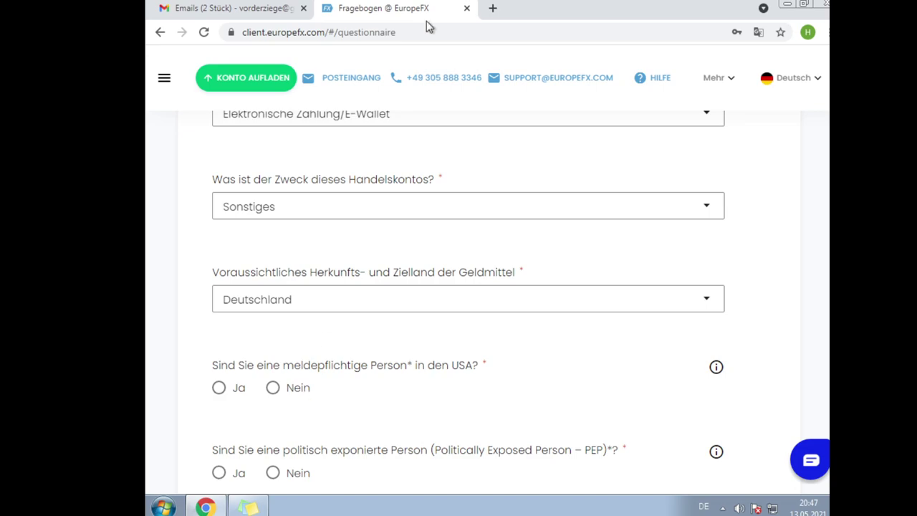
- Answer Nein to being a US reportable person
left_click(299, 389)
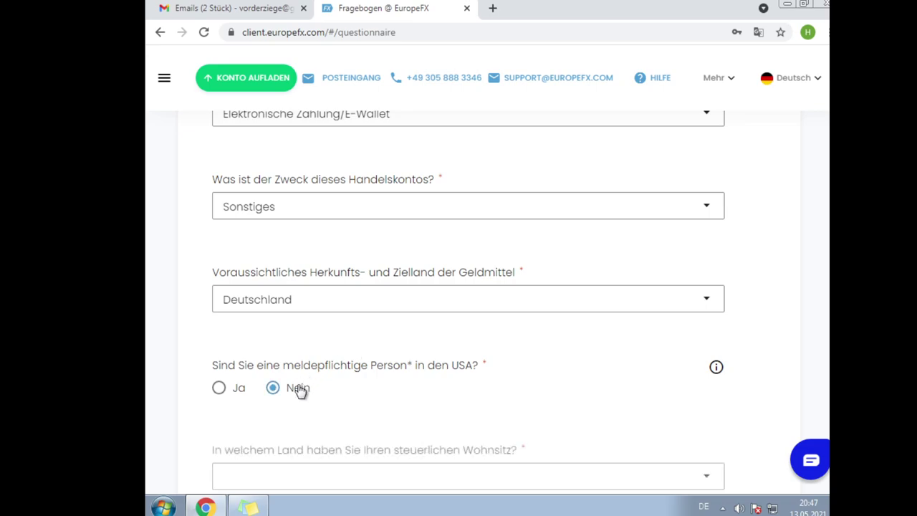
scroll(404, 311, "down", 1)
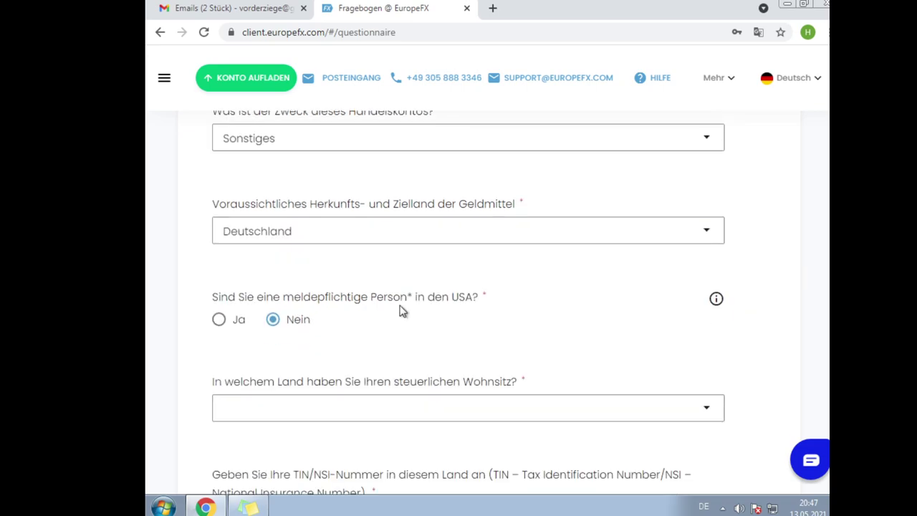
scroll(404, 311, "down", 2)
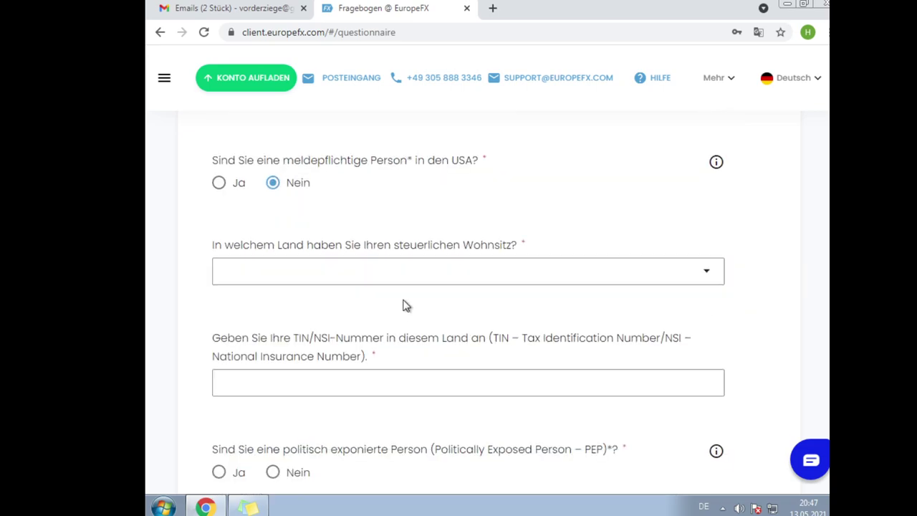
- Select Deutschland as the tax-residence country and move to the TIN/NSI field
left_click(419, 266)
left_click(419, 266)
left_click(410, 272)
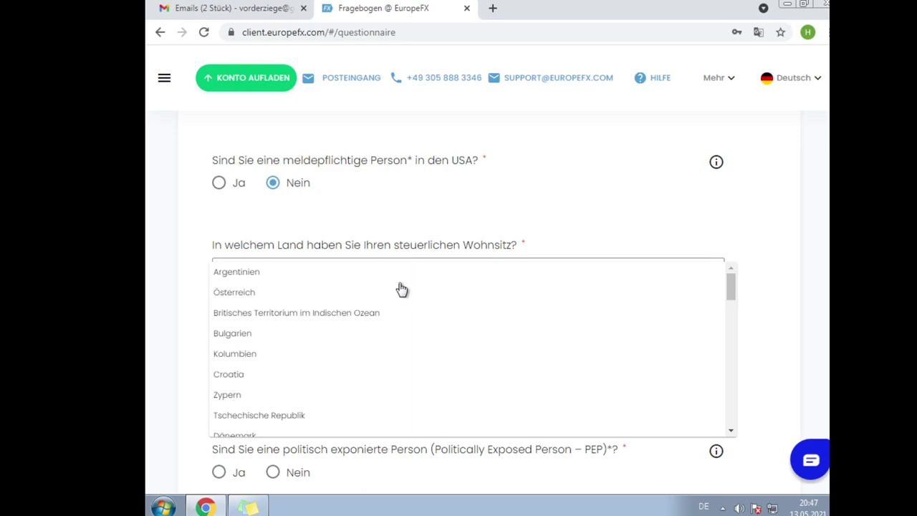
scroll(390, 308, "down", 2)
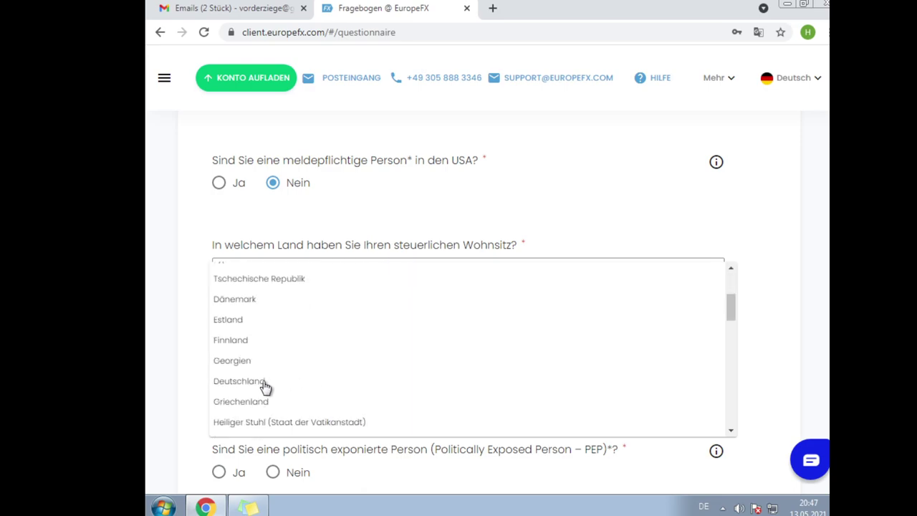
left_click(262, 382)
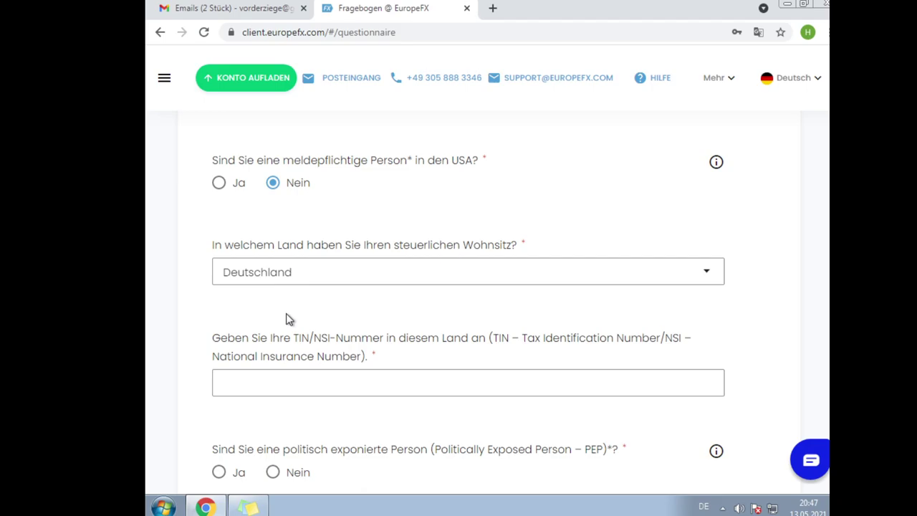
left_click(278, 378)
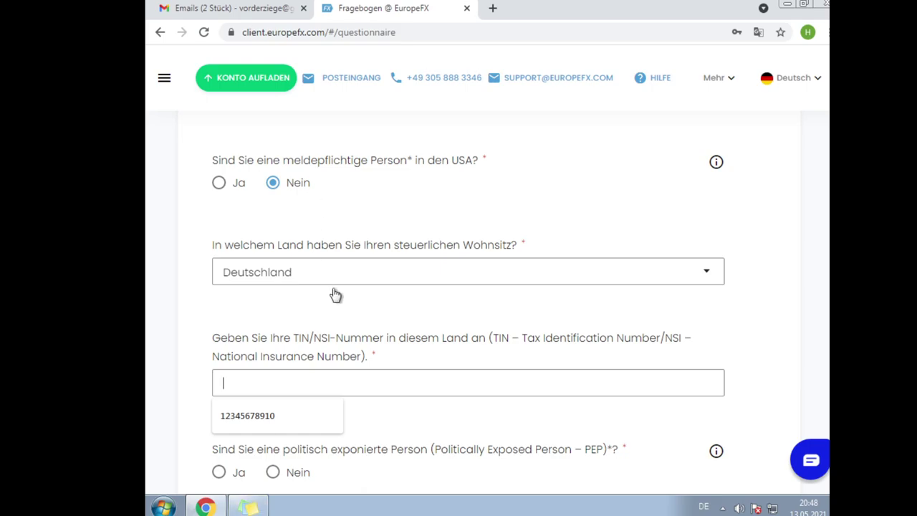
left_click(342, 329)
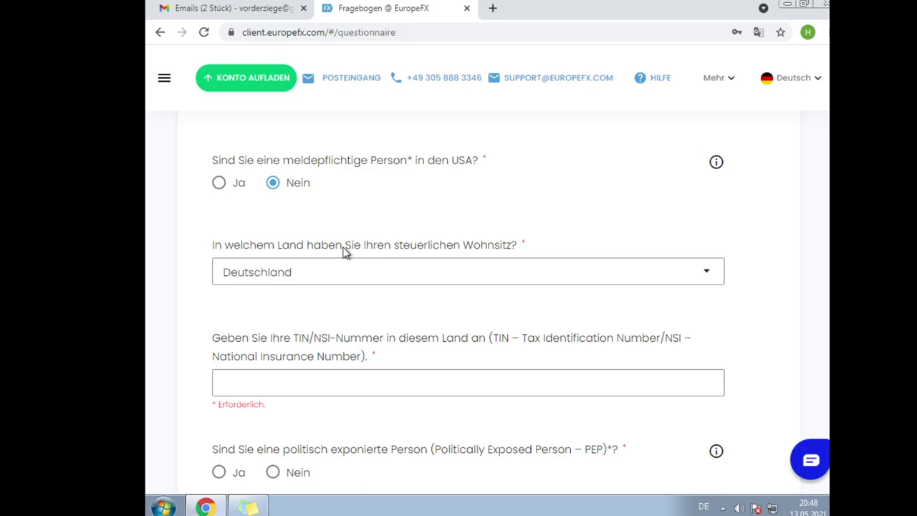
scroll(344, 251, "down", 1)
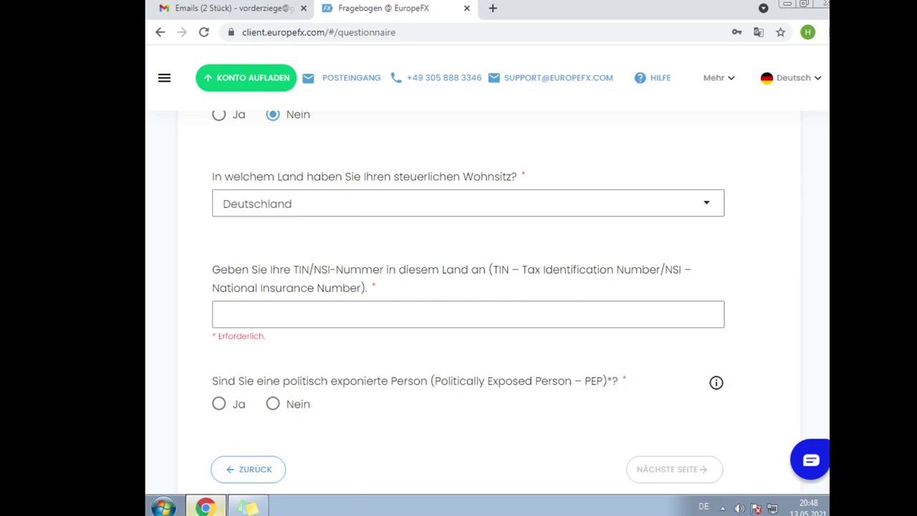
mouse_move(192, 511)
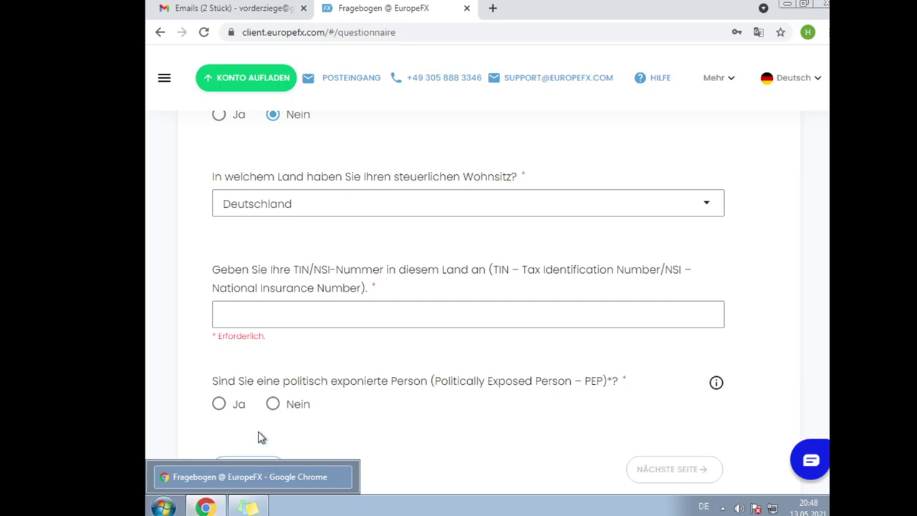
left_click(285, 315)
- Enter the tax identification number in the TIN/NSI field via the browser's autofill suggestion
left_click(291, 340)
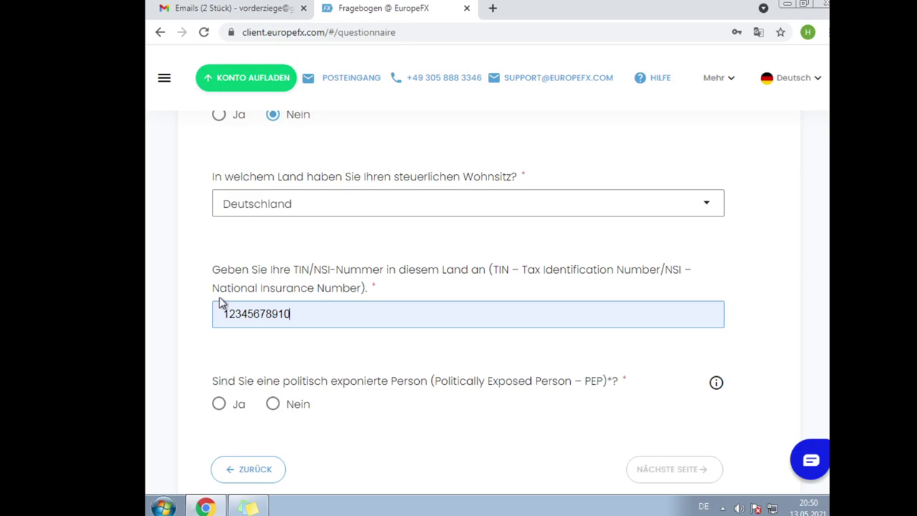
- Mark 'Nein' for the PEP question and continue to page 3 with Nächste Seite
mouse_move(248, 507)
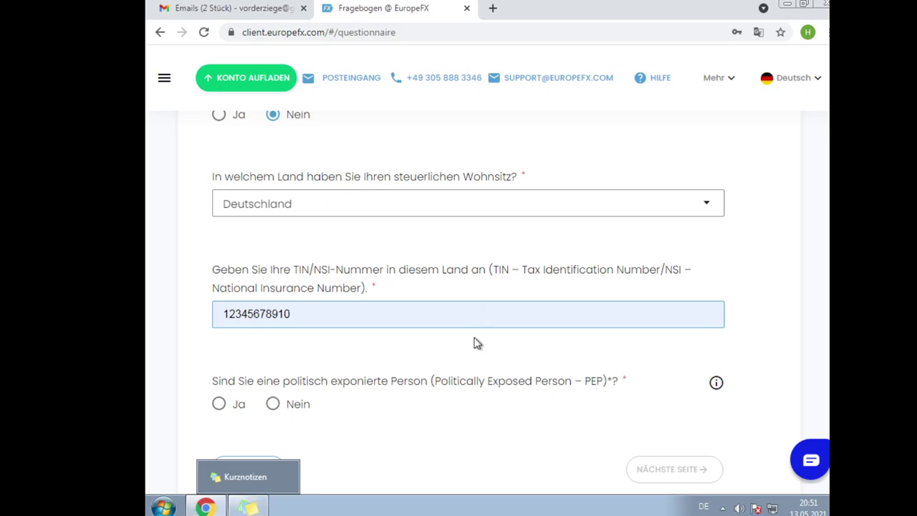
left_click(273, 406)
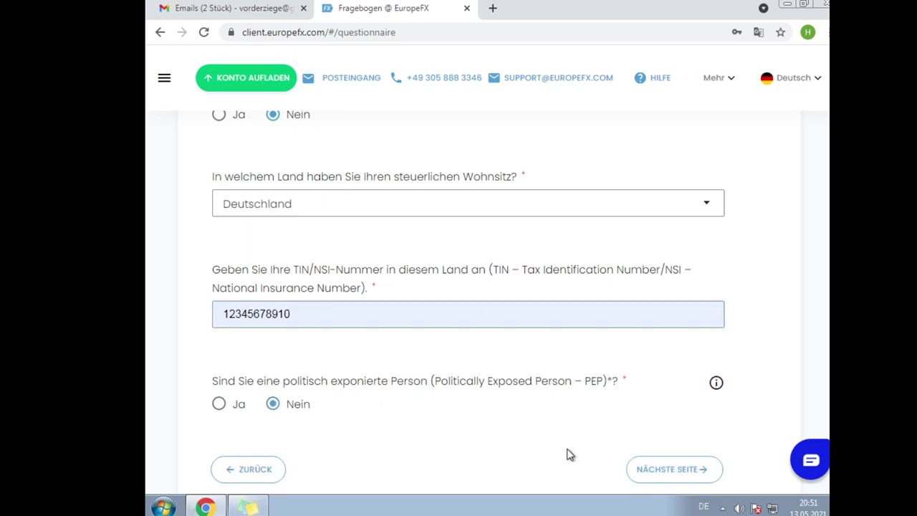
left_click(653, 469)
scroll(366, 337, "down", 2)
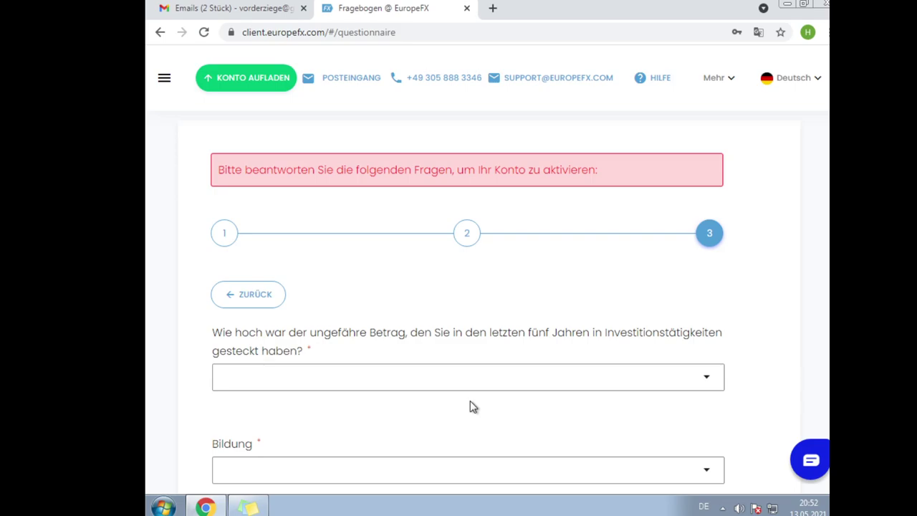
- Select 'Ich habe noch nie investiert' for the five-year investment amount
left_click(435, 390)
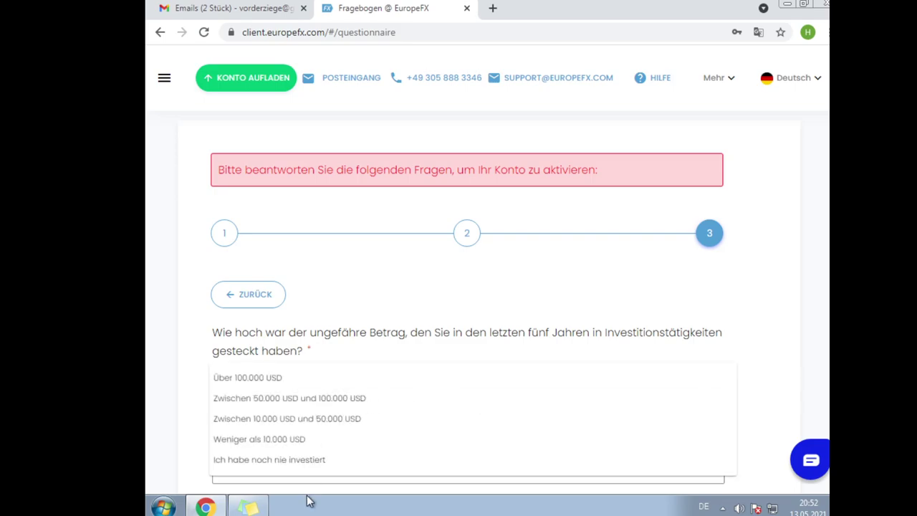
left_click(294, 460)
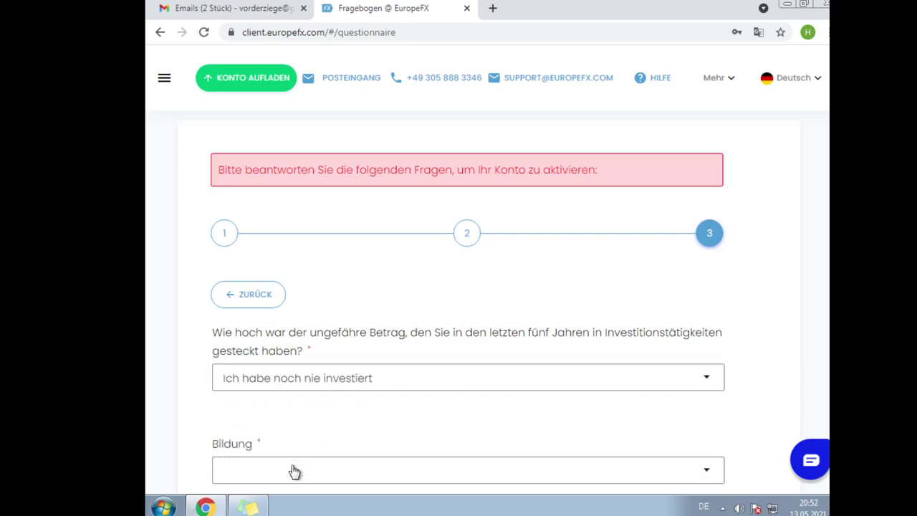
scroll(297, 448, "down", 1)
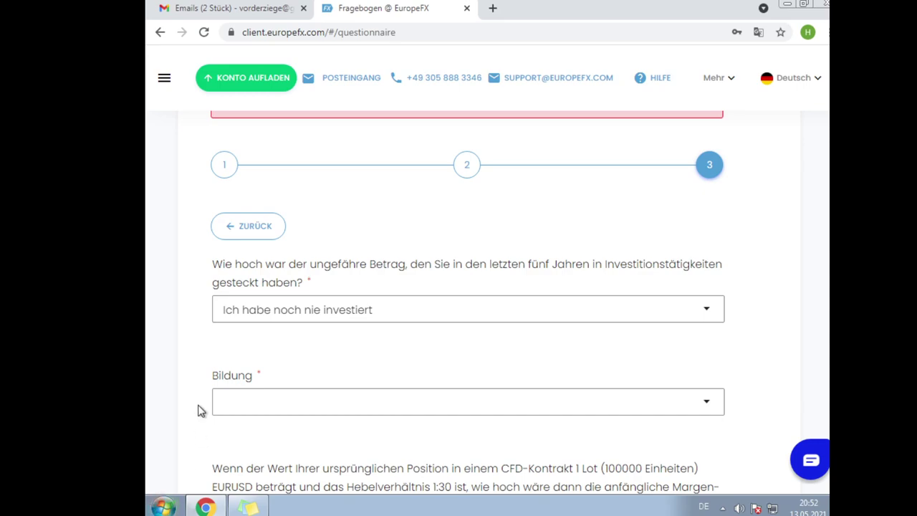
- Choose 'Keine der oben genannten Optionen' under Bildung and scroll to the next questions
left_click(264, 404)
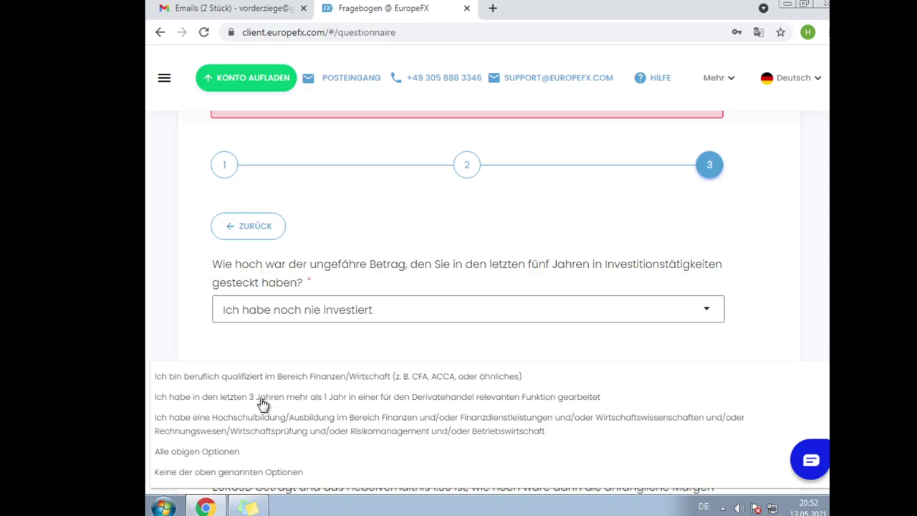
left_click(225, 473)
scroll(243, 430, "down", 2)
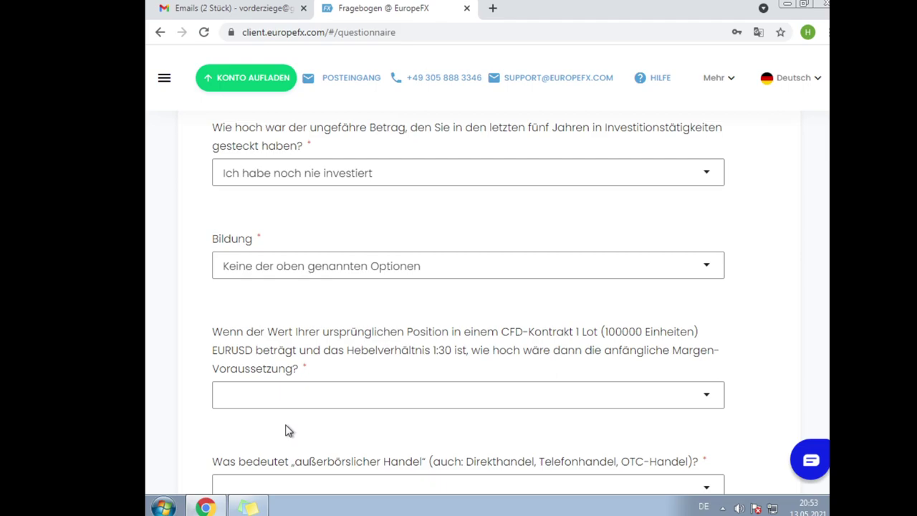
scroll(287, 427, "down", 2)
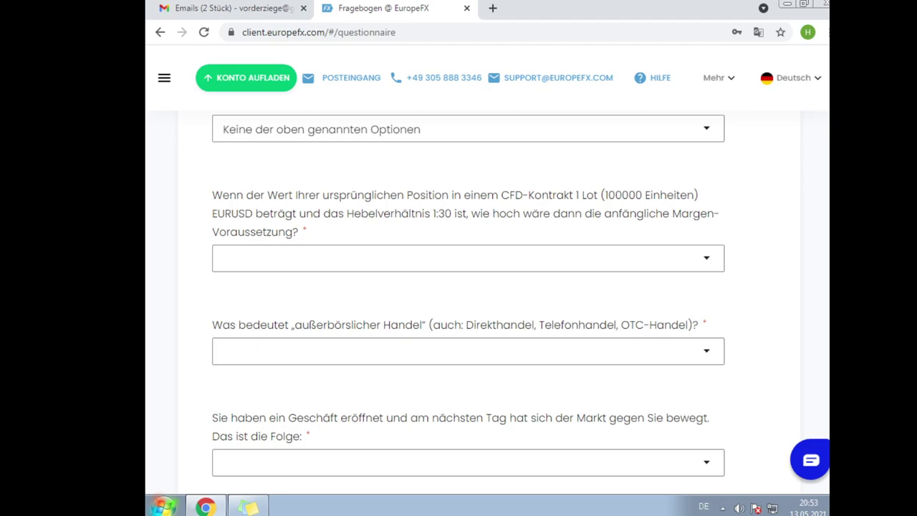
- Select 3333.33 EUR as the margin for one EURUSD lot at 1:30 leverage
left_click(451, 269)
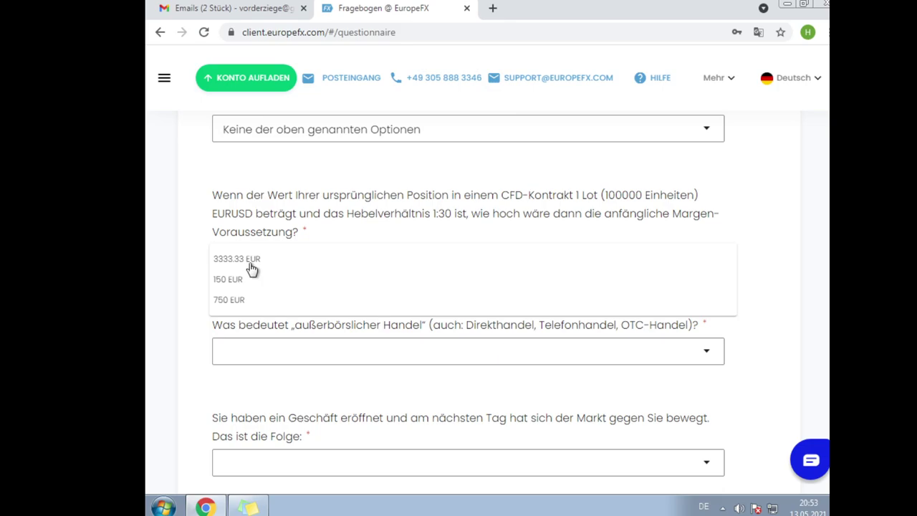
left_click(251, 264)
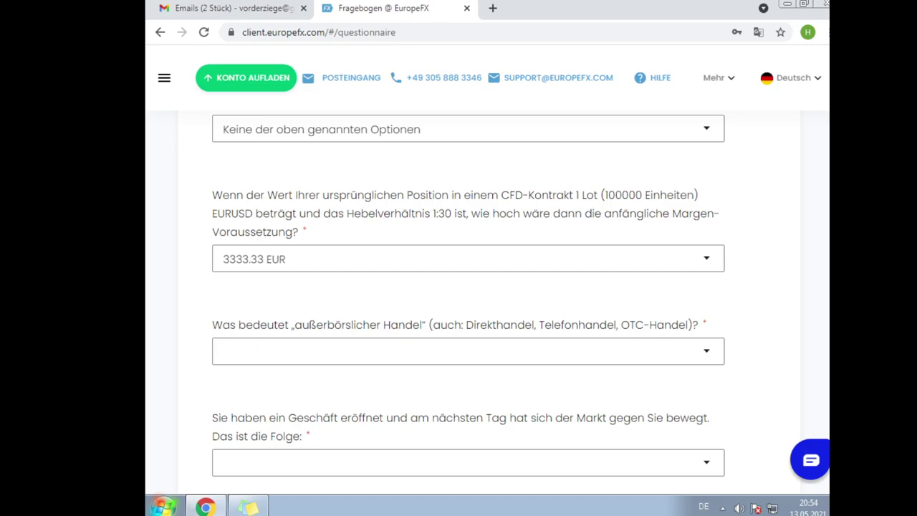
- Answer the außerbörslicher Handel question with 'Kontrakte, die direkt zwischen zwei Parteien gehandelt werden'
left_click(685, 351)
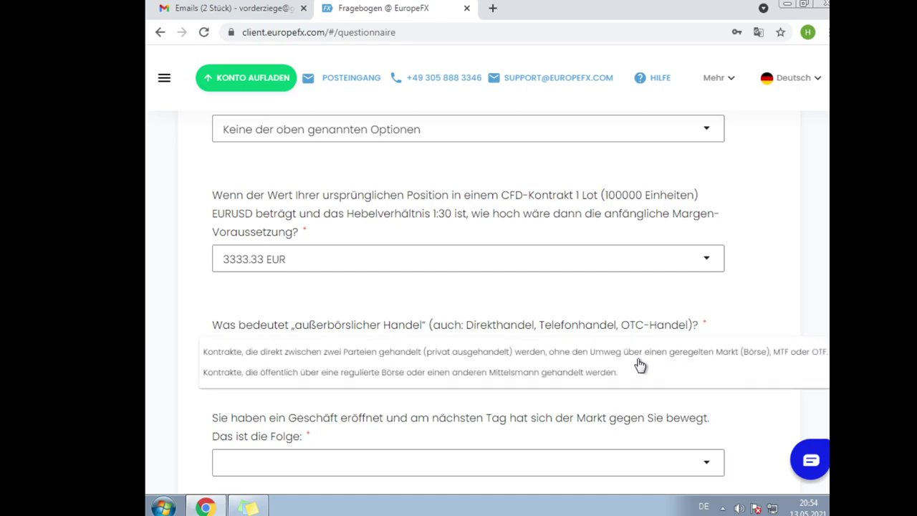
left_click(600, 358)
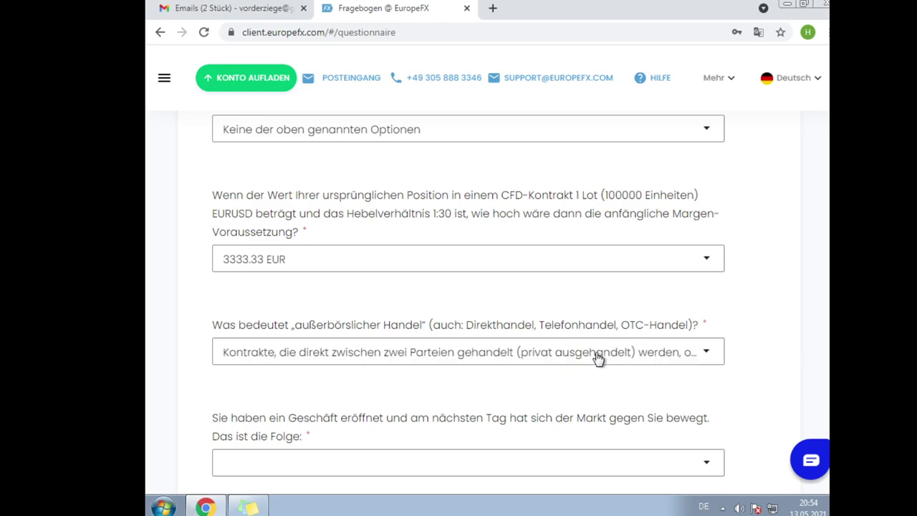
scroll(635, 348, "down", 2)
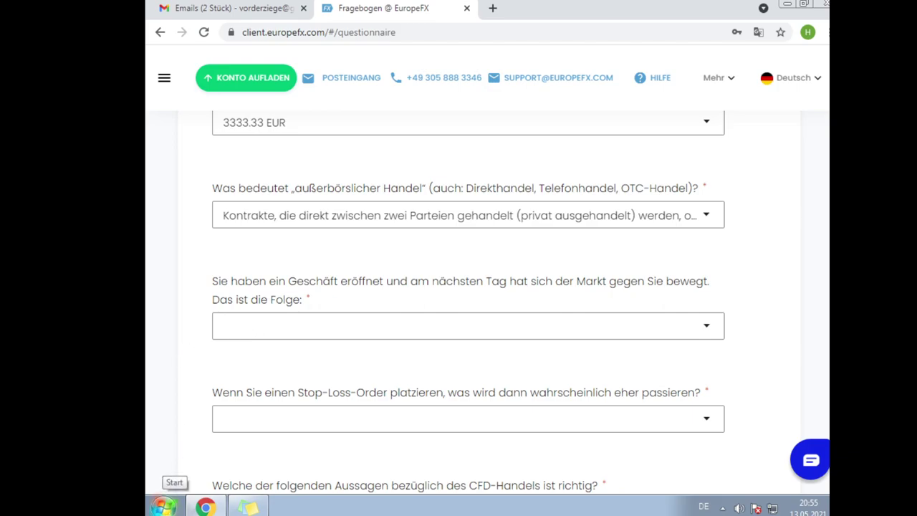
- Look over the market-move question's answer choices, then close the list without selecting one
left_click(333, 341)
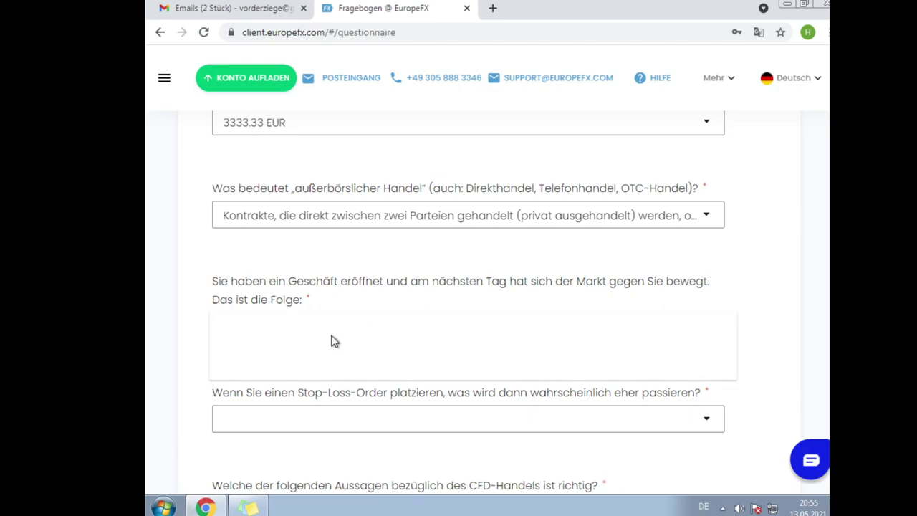
left_click(317, 271)
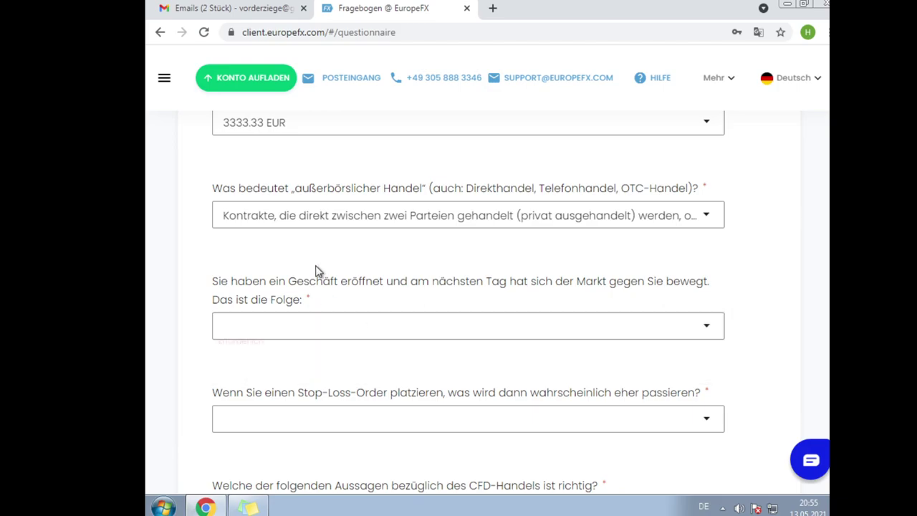
mouse_move(247, 506)
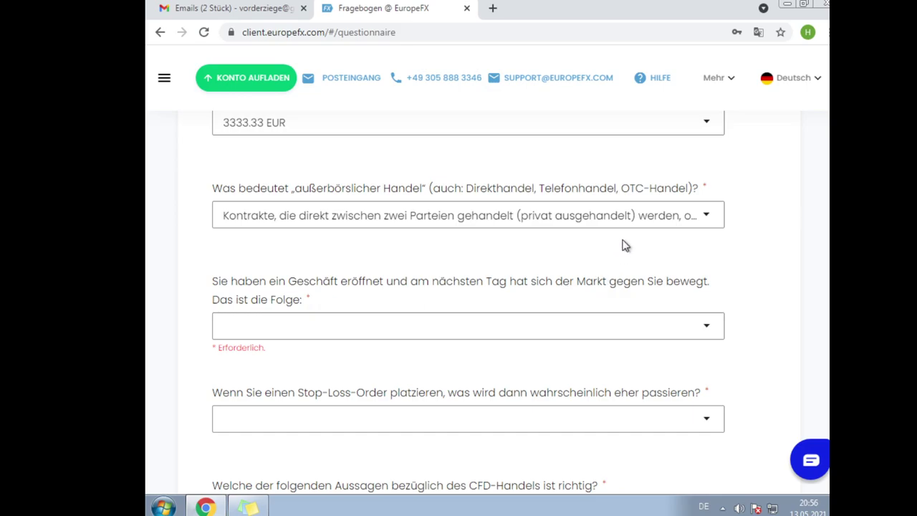
- Set the 'Das ist die Folge' answer to 'Der Kontostand ist gesunken'
left_click(467, 334)
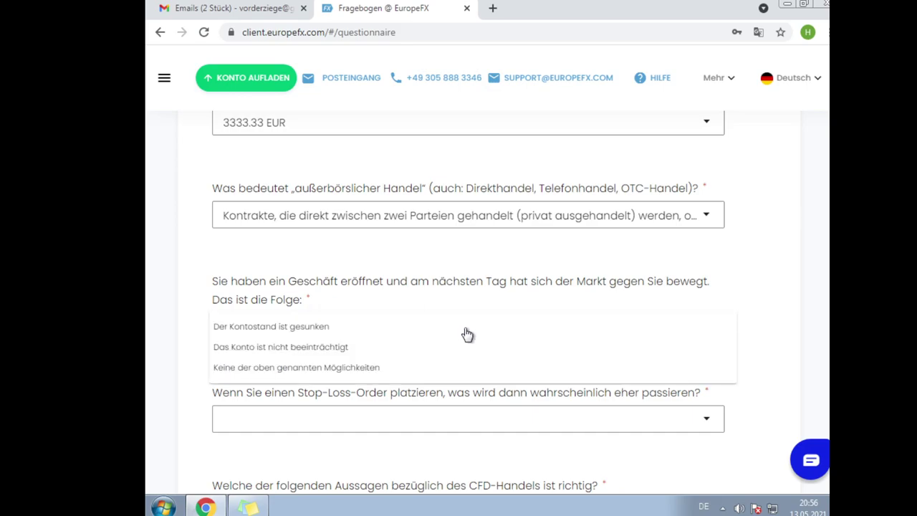
left_click(372, 331)
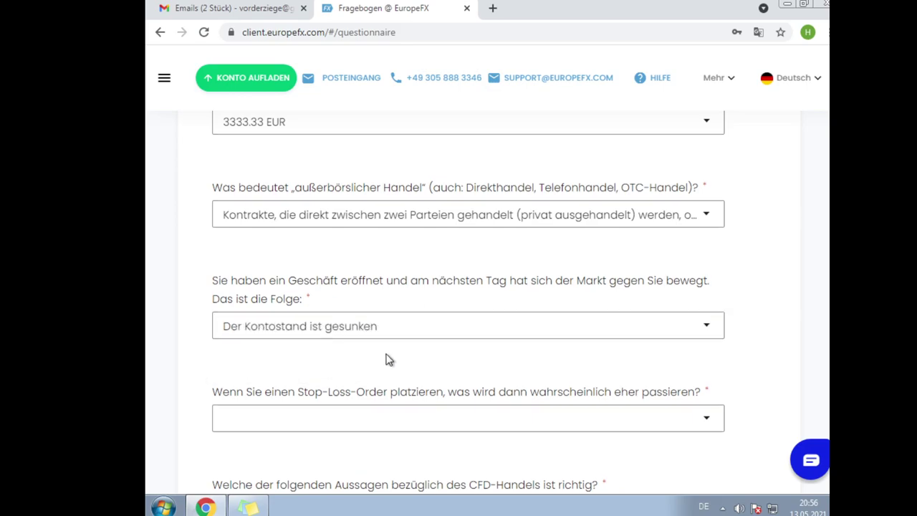
scroll(389, 359, "down", 2)
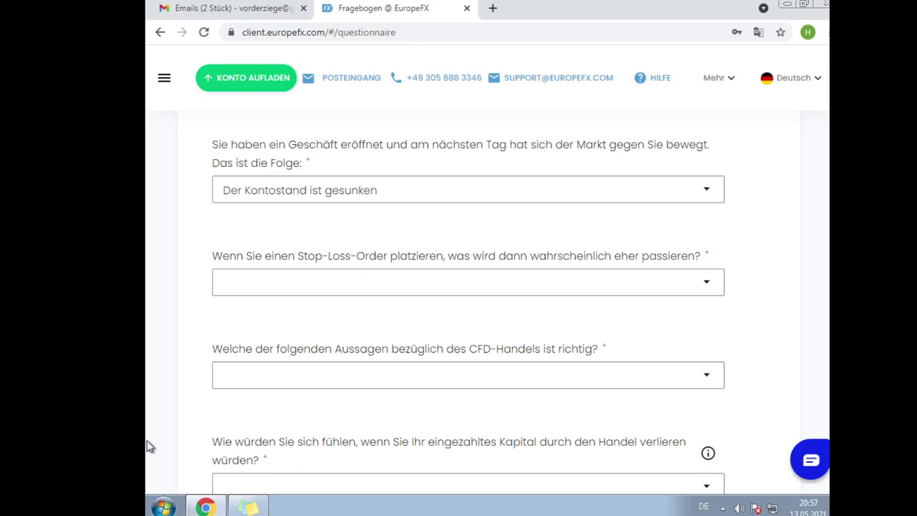
- Answer the Stop-Loss question with 'Meine Position wird beim Erreichen … geschlossen'
left_click(338, 292)
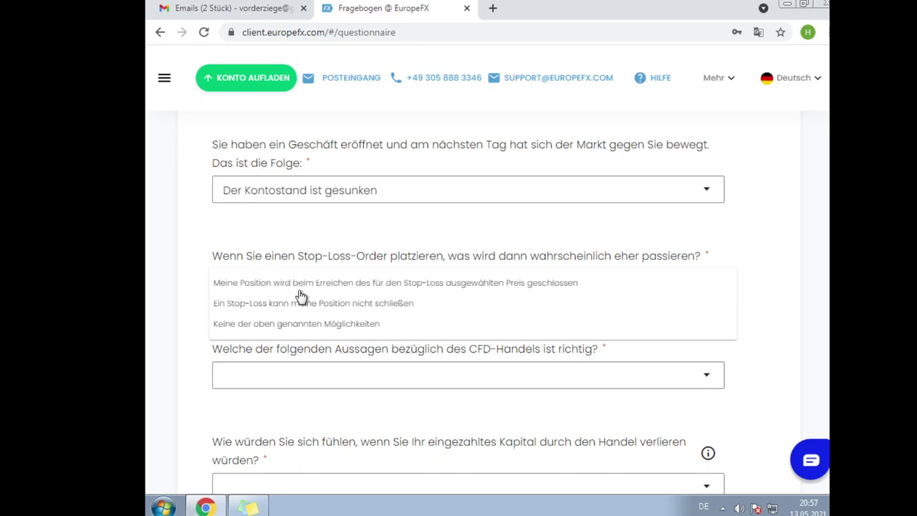
left_click(301, 293)
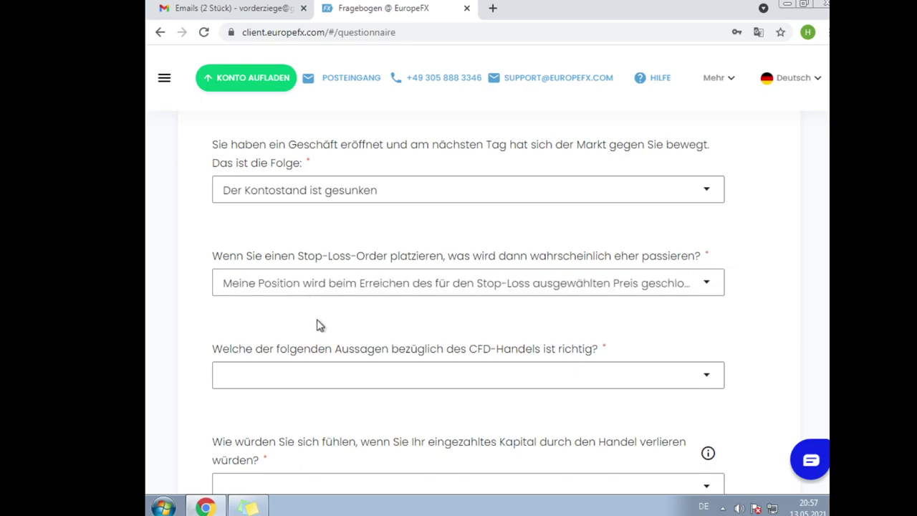
scroll(316, 324, "down", 1)
scroll(317, 324, "down", 2)
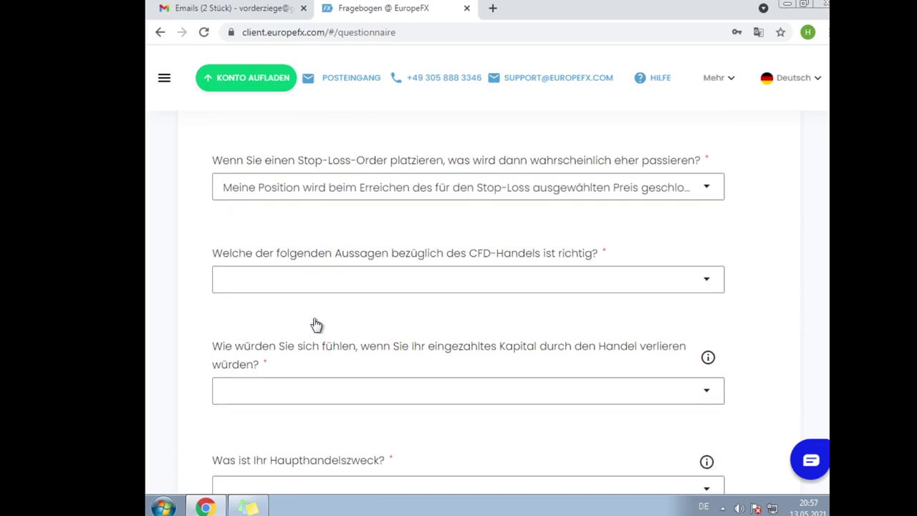
scroll(317, 324, "up", 2)
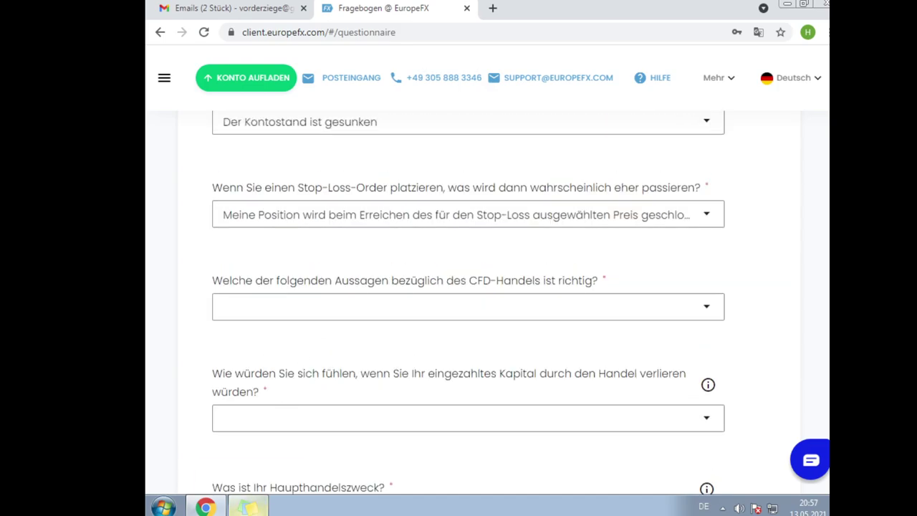
mouse_move(248, 507)
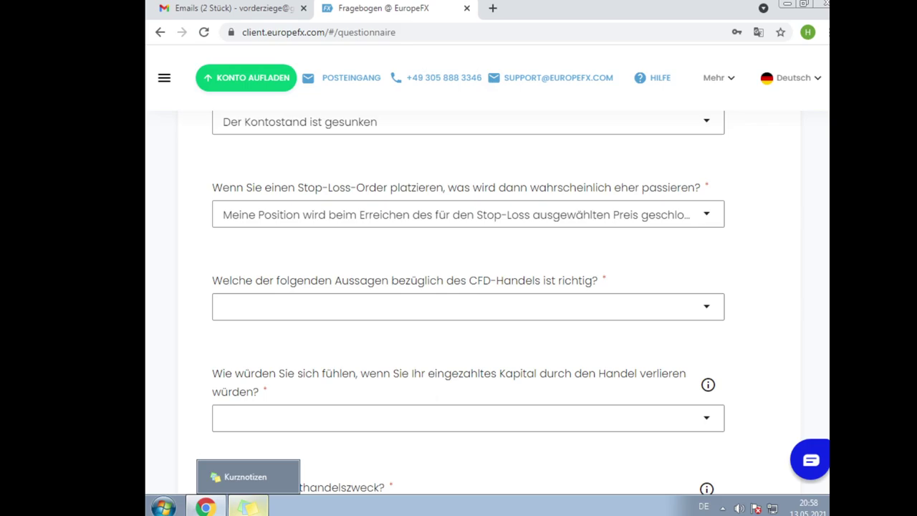
- Open the dropdown for 'Welche der folgenden Aussagen bezüglich des CFD-Handels ist richtig?'
left_click(412, 307)
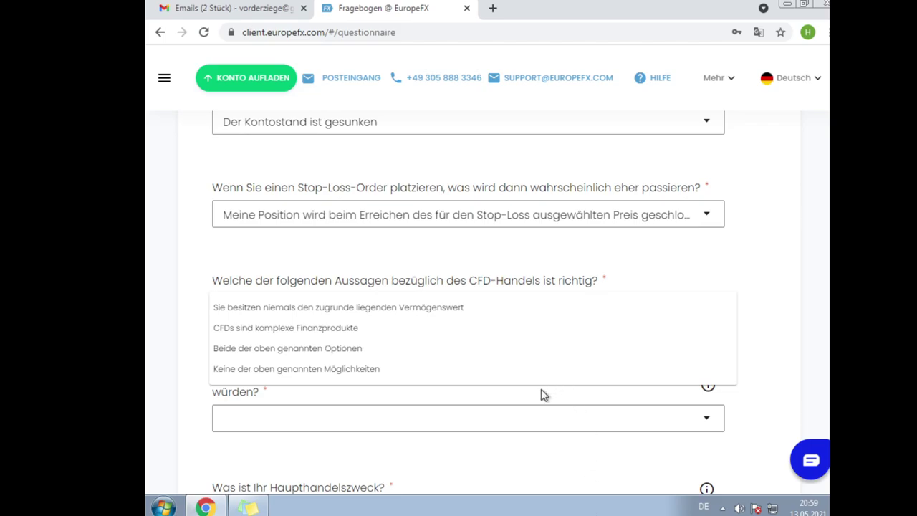
- Answer the CFD question 'Sie besitzen niemals den zugrunde liegenden Vermögenswert' and capital-loss question 'loss wouldn't upset you'
left_click(332, 307)
scroll(471, 308, "down", 2)
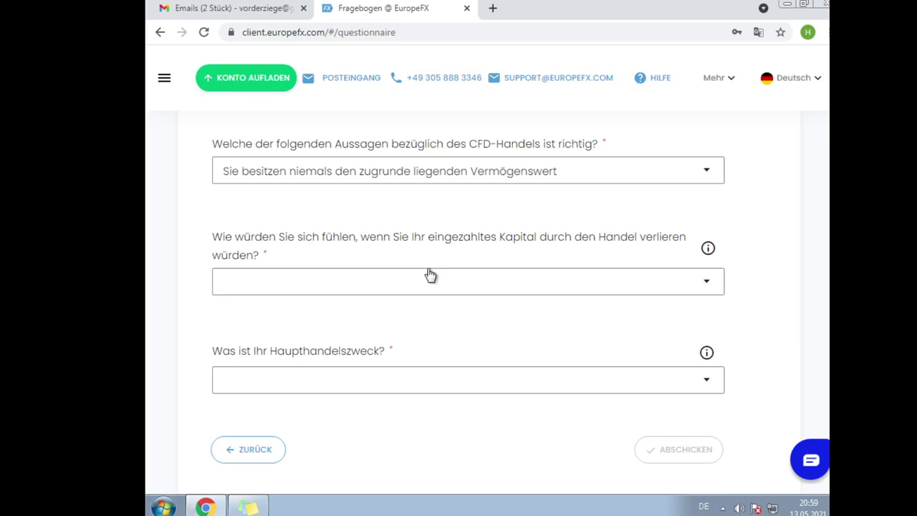
left_click(430, 275)
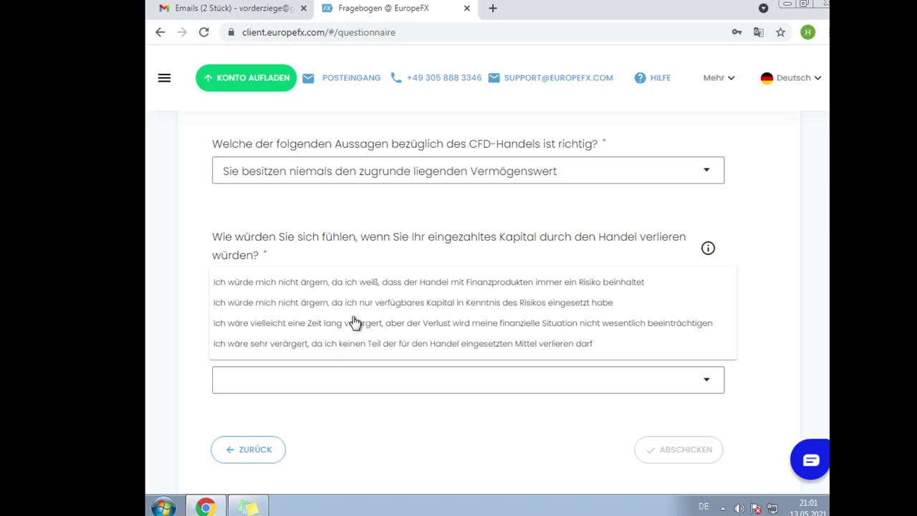
left_click(382, 281)
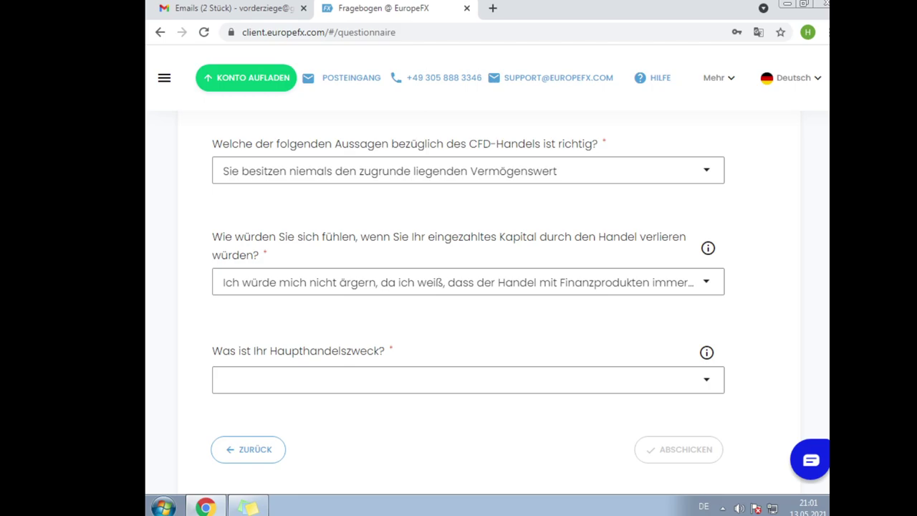
- Set Haupthandelszweck to 'Kurzfristige Gelegenheiten' and submit the questionnaire with Abschicken
left_click(384, 378)
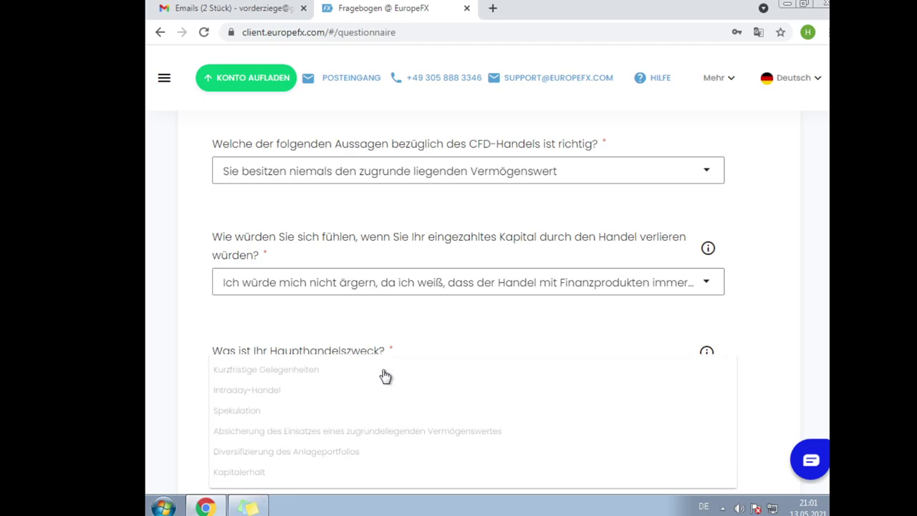
left_click(295, 370)
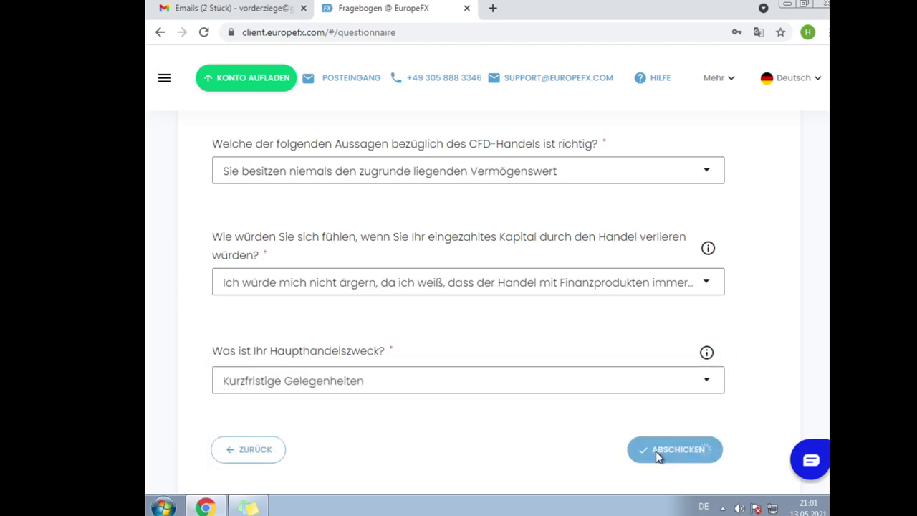
left_click(653, 451)
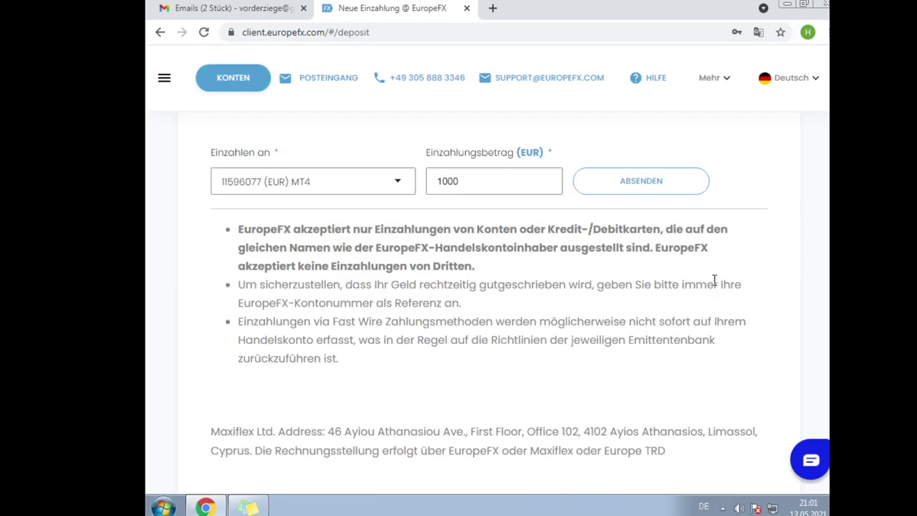
scroll(716, 278, "up", 1)
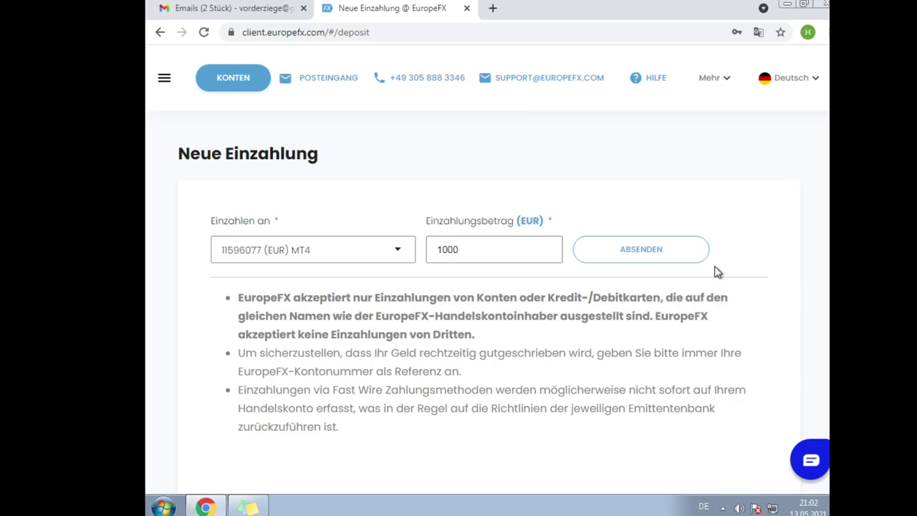
scroll(710, 283, "down", 4)
scroll(704, 287, "up", 4)
- Change the Einzahlungsbetrag from 1000 to 5000 EUR and submit the deposit
left_click_drag(463, 246, 428, 243)
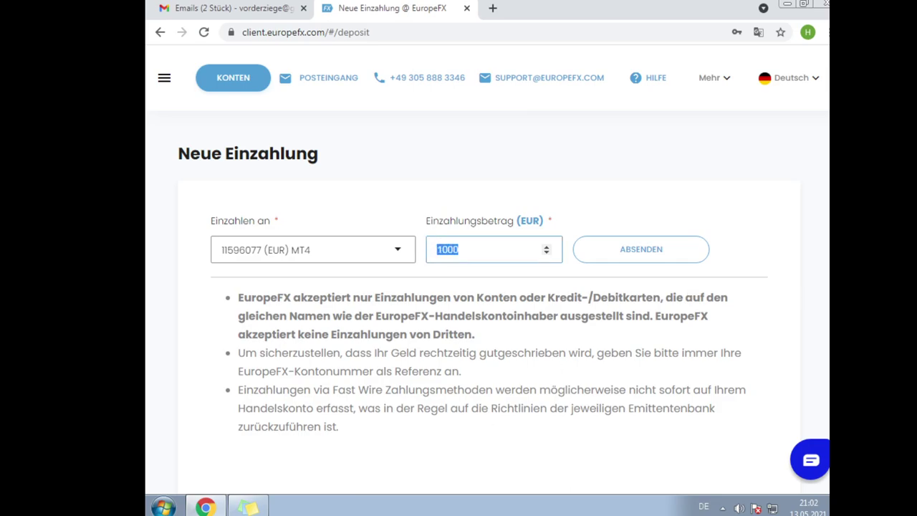
key("BackSpace")
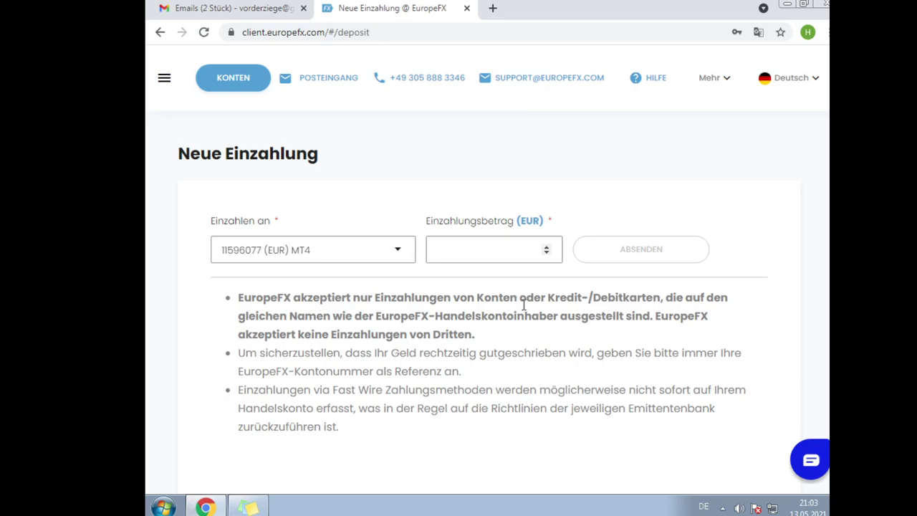
type("5000")
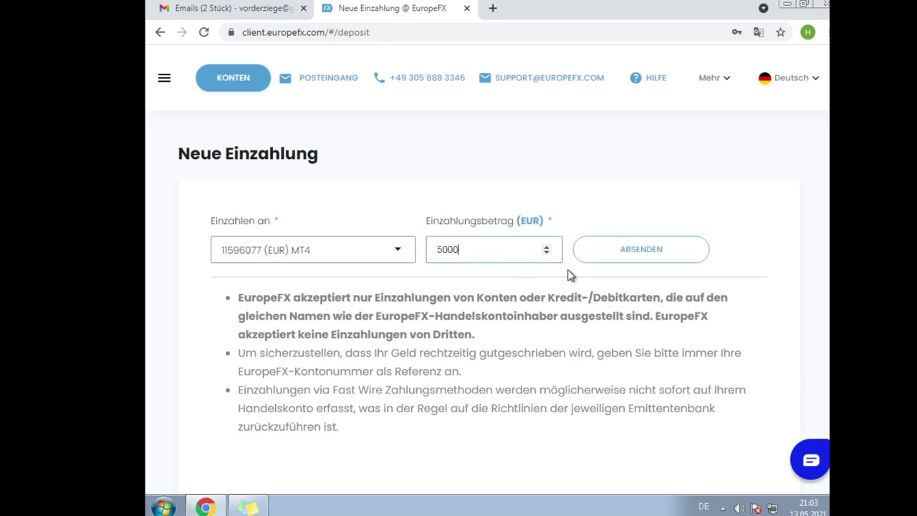
scroll(631, 264, "down", 3)
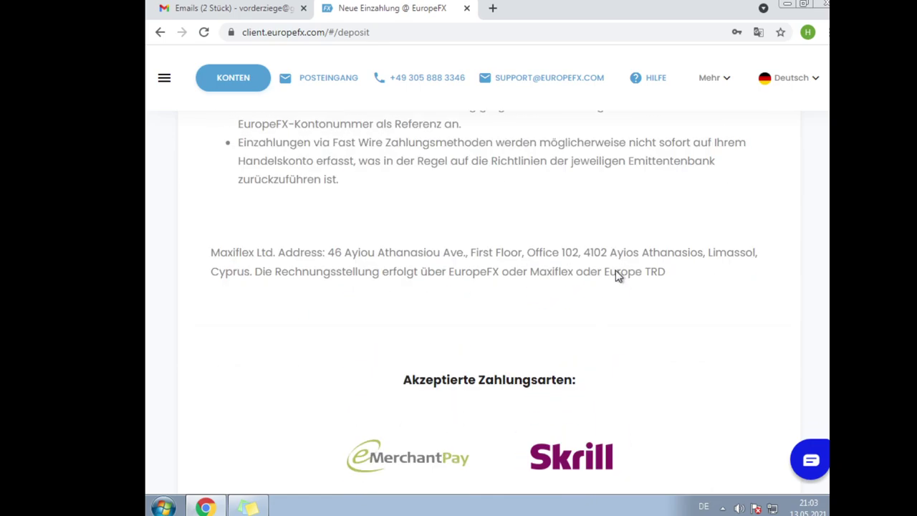
scroll(618, 276, "up", 3)
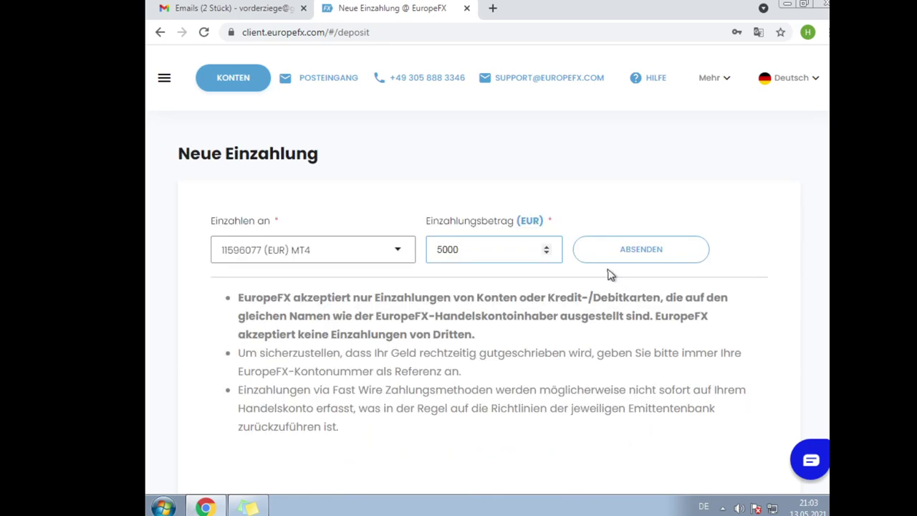
left_click(687, 247)
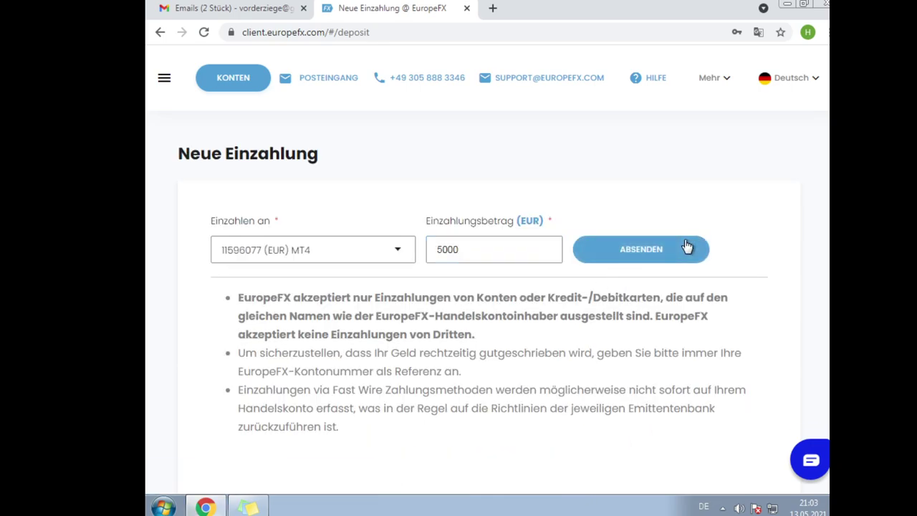